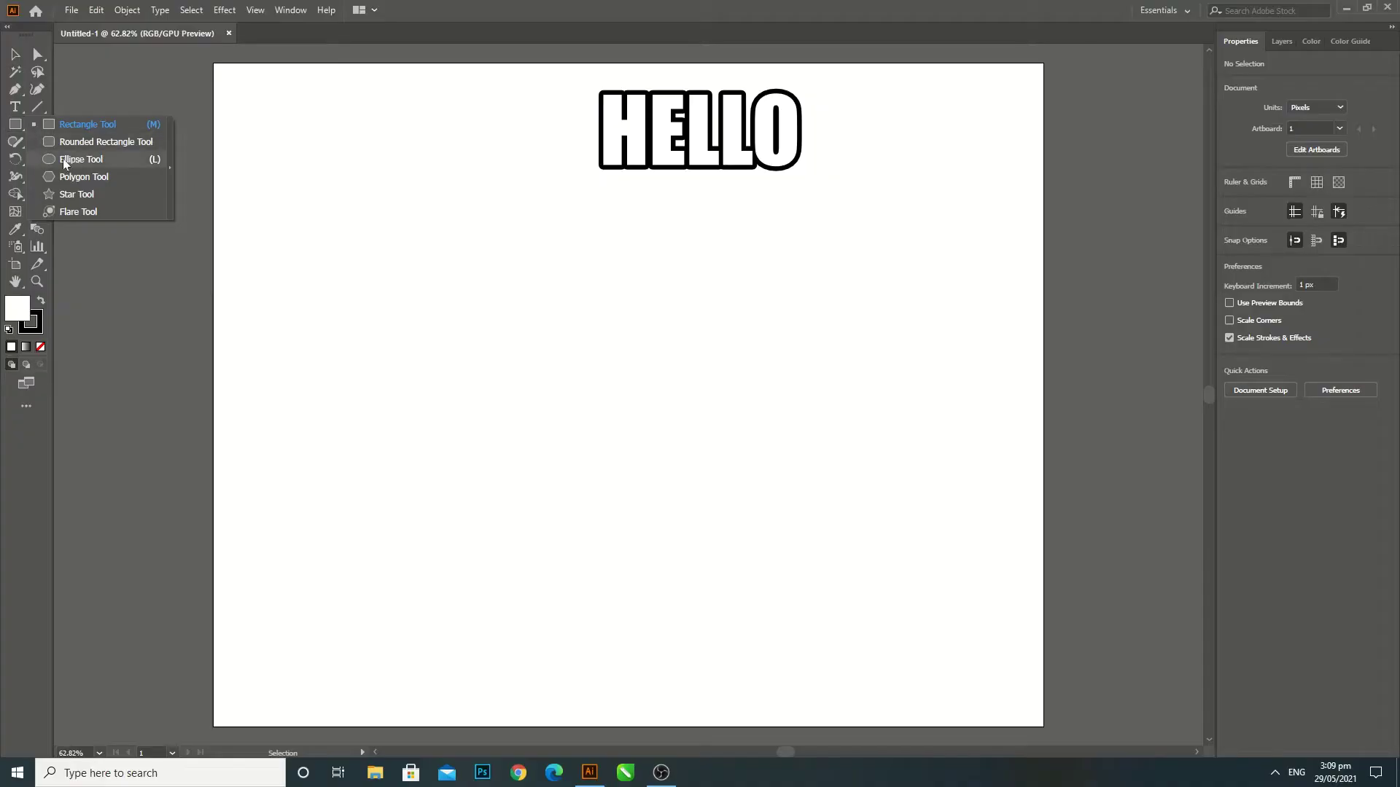
- Draw a 168 px circle and pull its top anchor up into an egg shape
left_click(63, 159)
left_click_drag(512, 285, 625, 394)
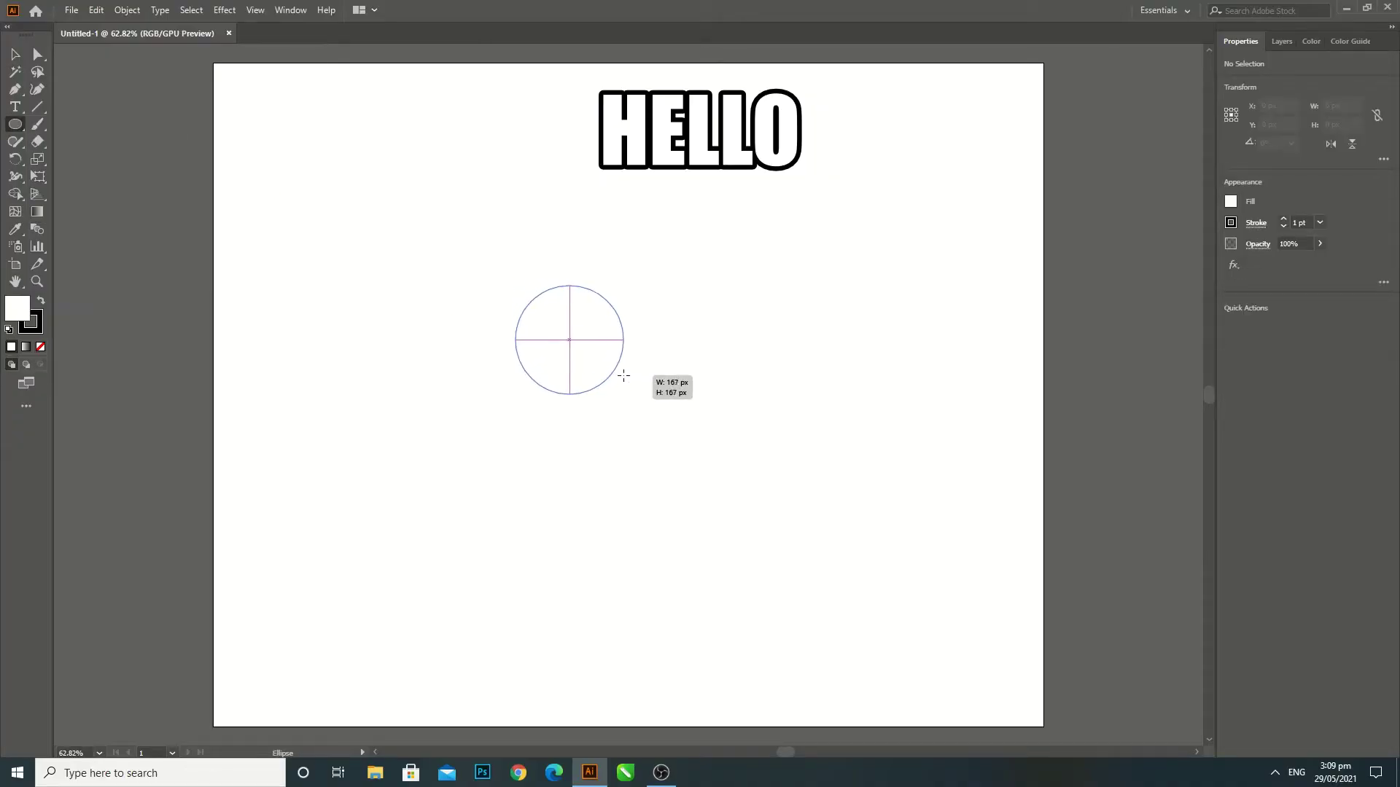
left_click(38, 54)
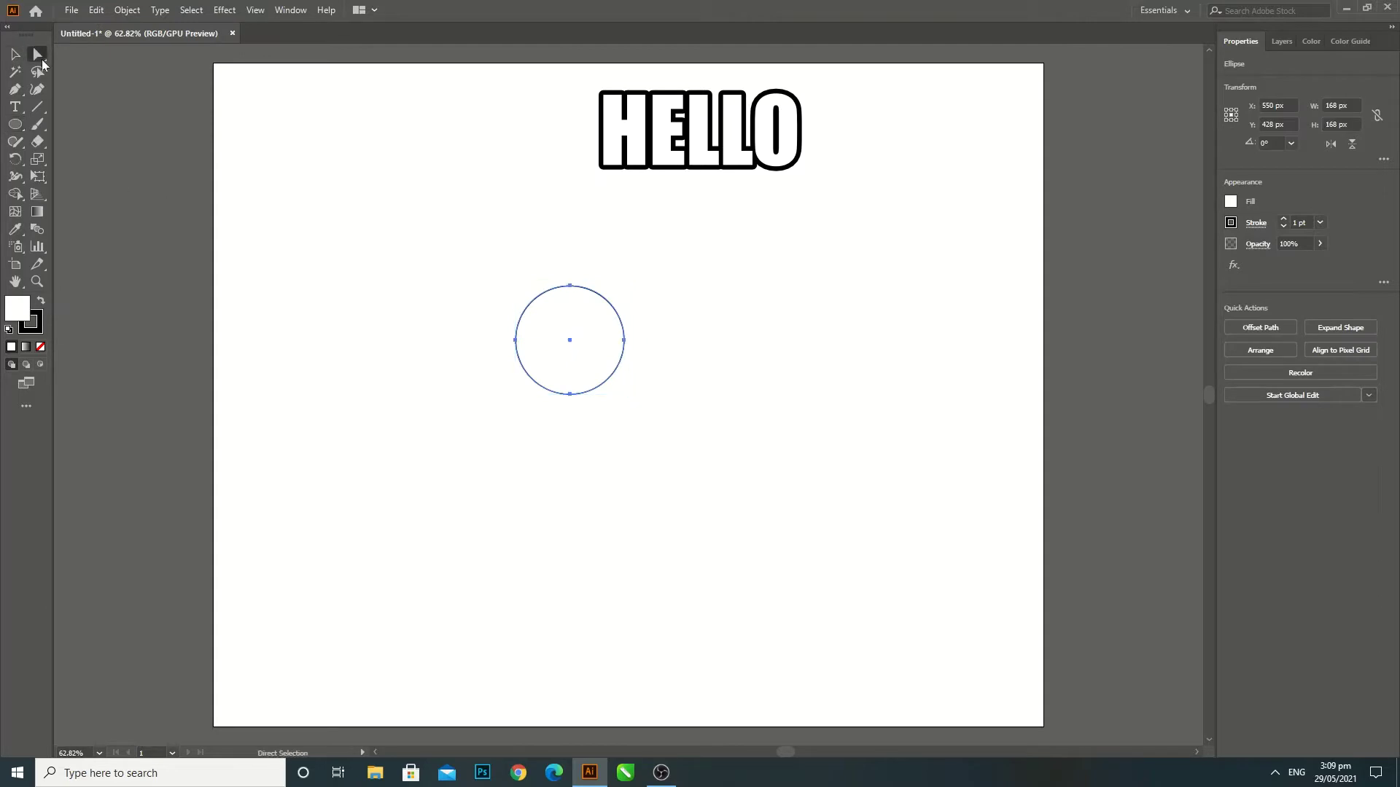
left_click(570, 286)
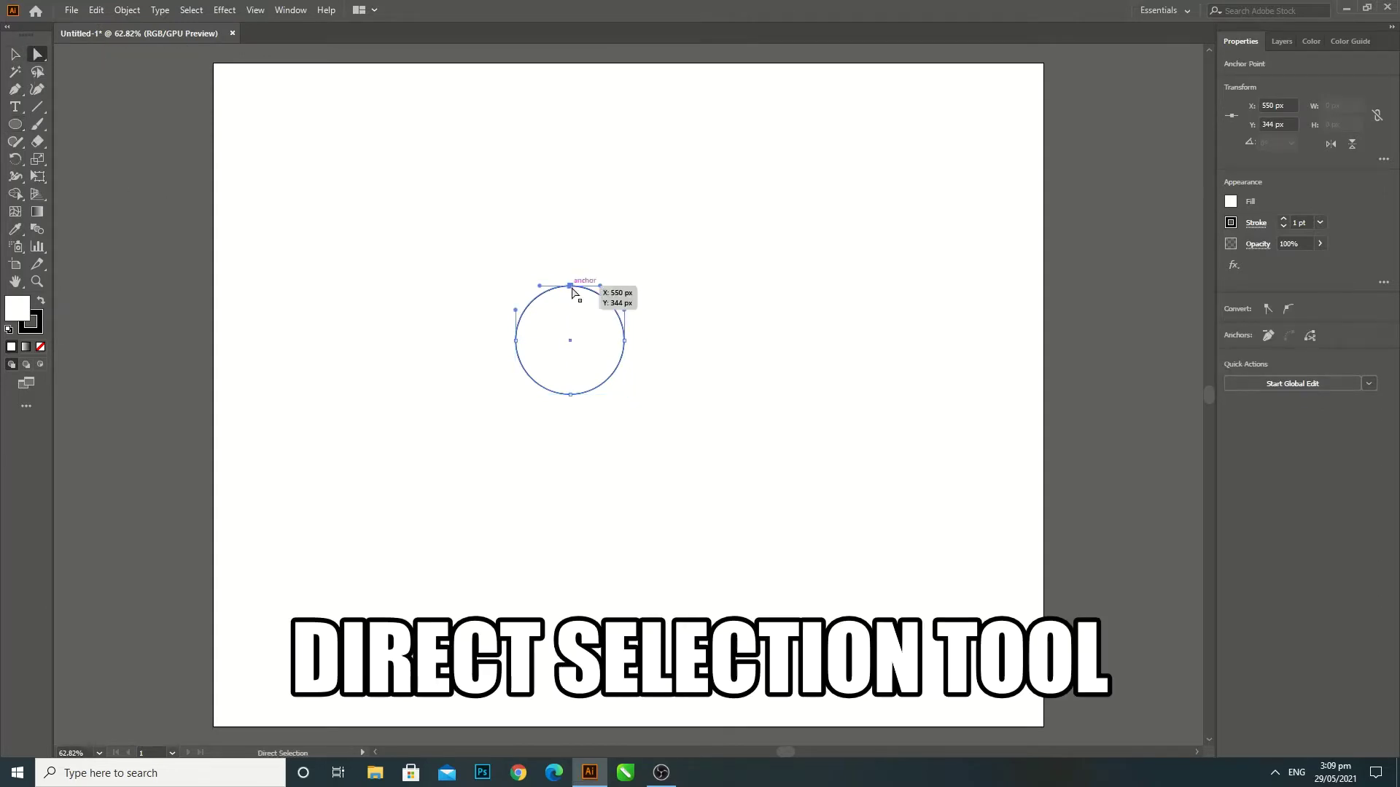
mouse_move(573, 290)
left_mouse_down()
mouse_move(570, 228)
mouse_move(594, 266)
left_mouse_up()
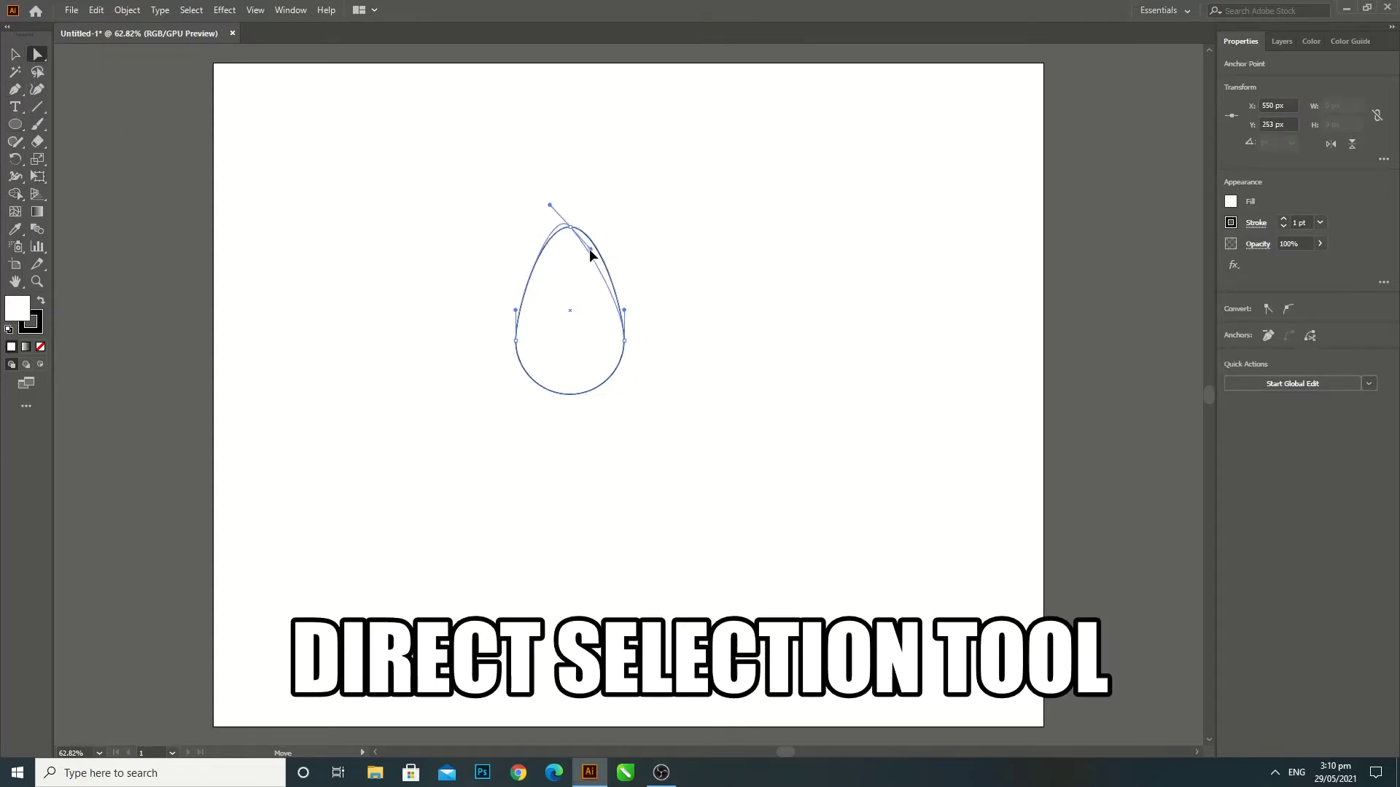
- Convert the top anchor into a sharp point to form a teardrop tip
left_click(14, 89)
left_click(69, 135)
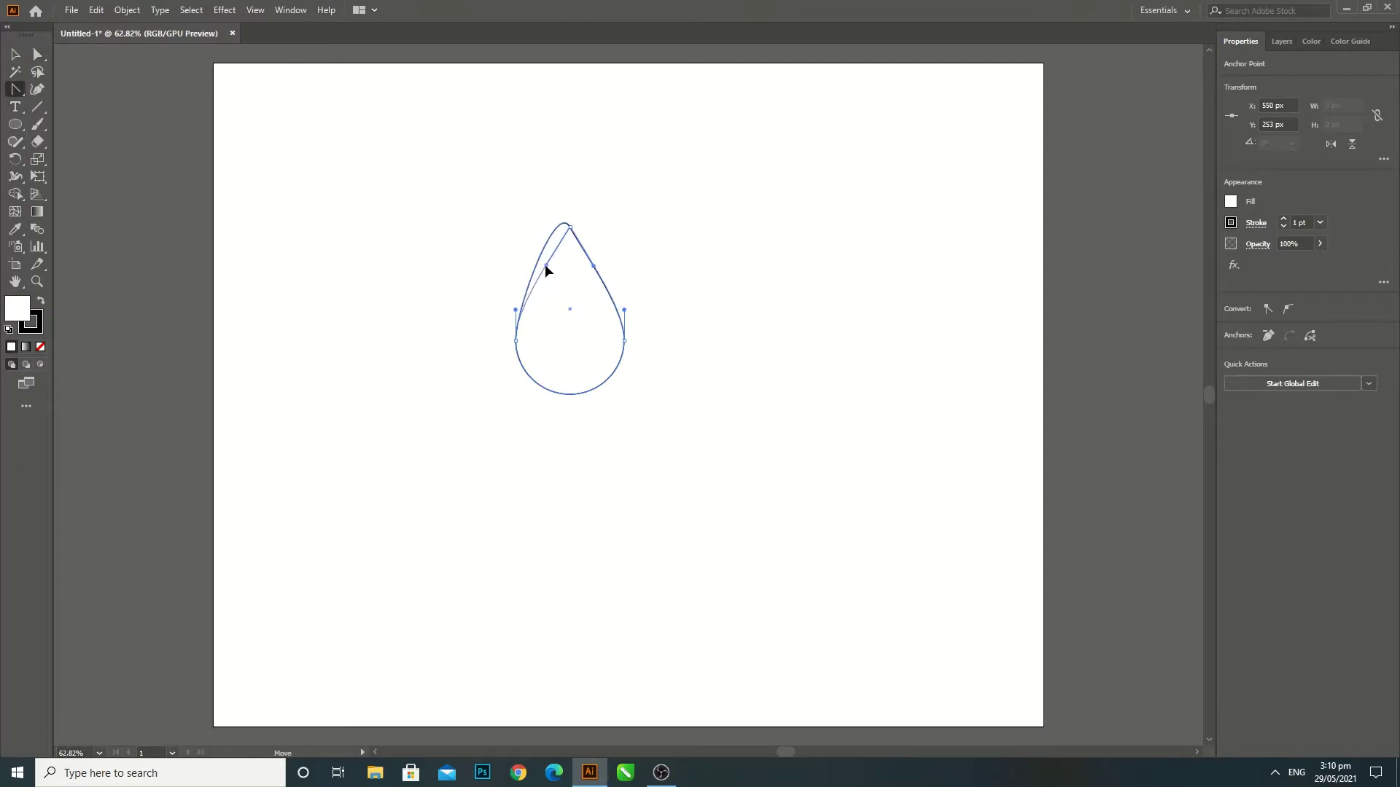
key("v")
left_click(516, 313)
- Pull the teardrop's side anchors inward, narrowing it to about 156 px wide
left_click(857, 347)
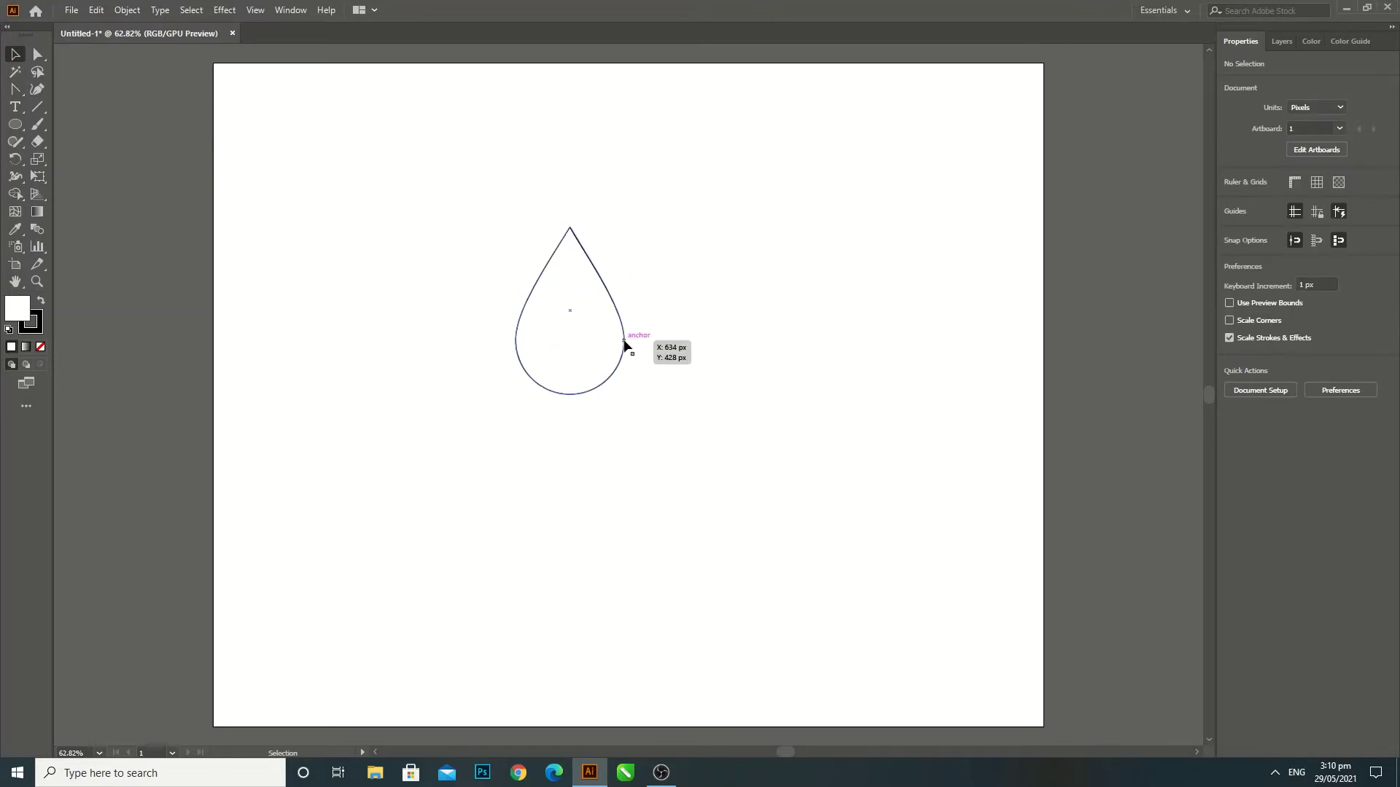
left_click(624, 343)
left_click(35, 54)
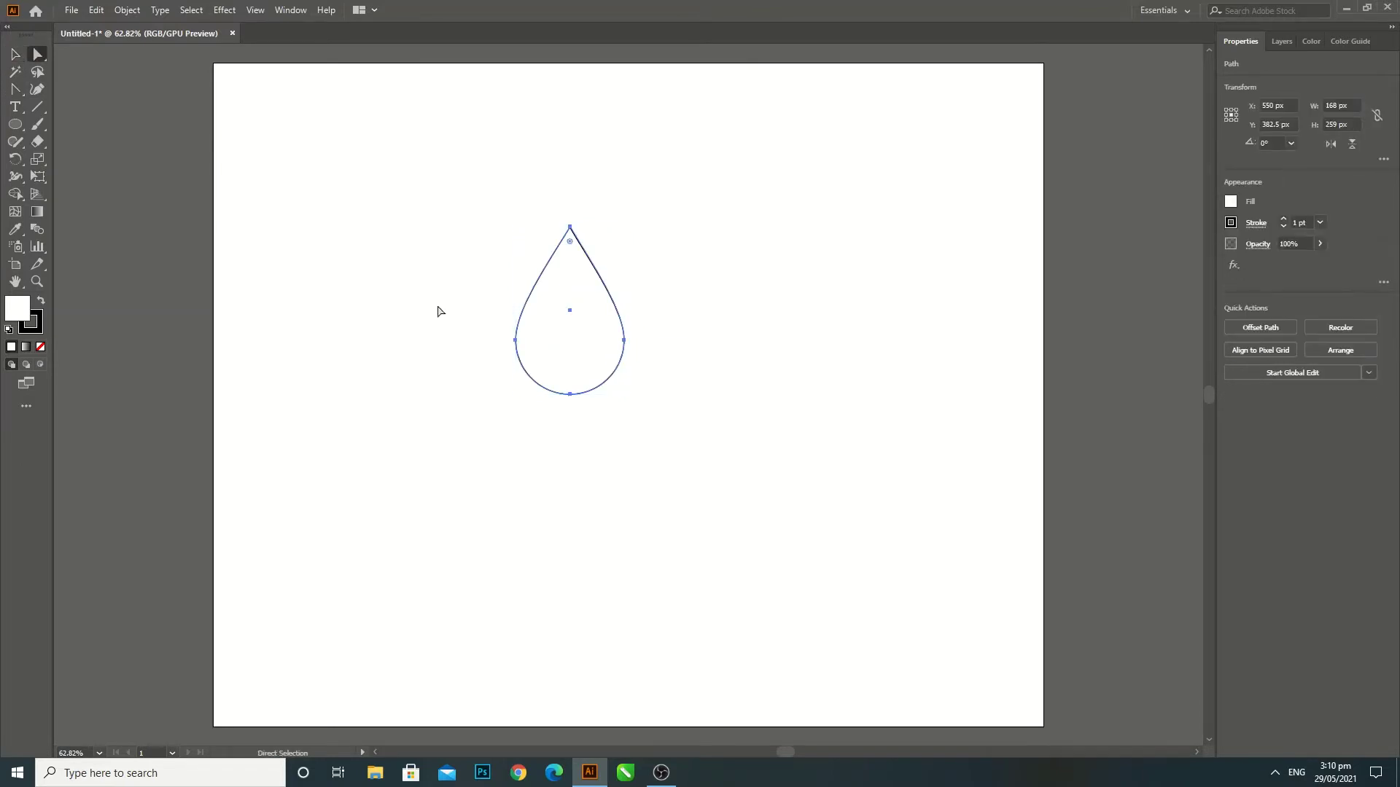
left_click_drag(623, 339, 621, 340)
left_click_drag(516, 339, 520, 340)
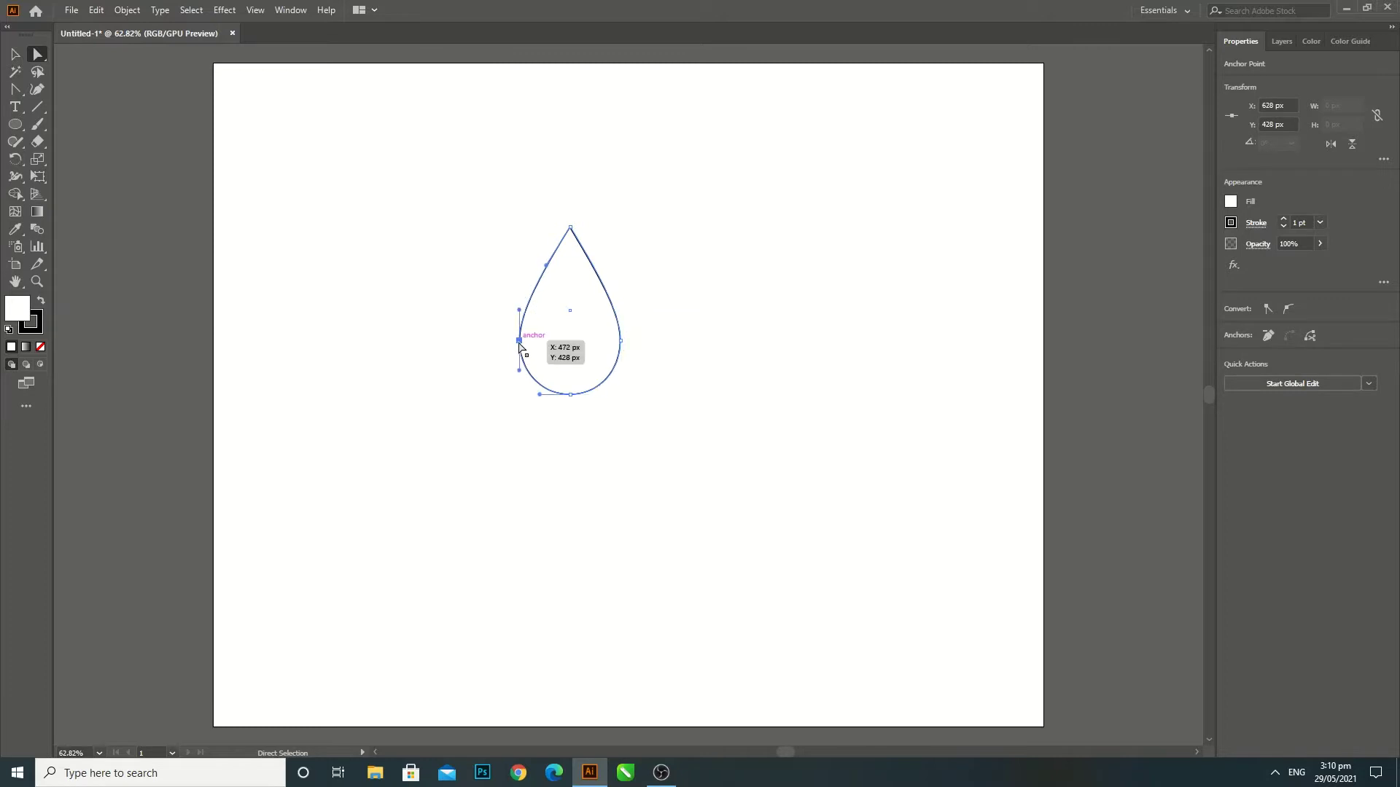
key("v")
left_click(484, 334)
left_click(620, 356)
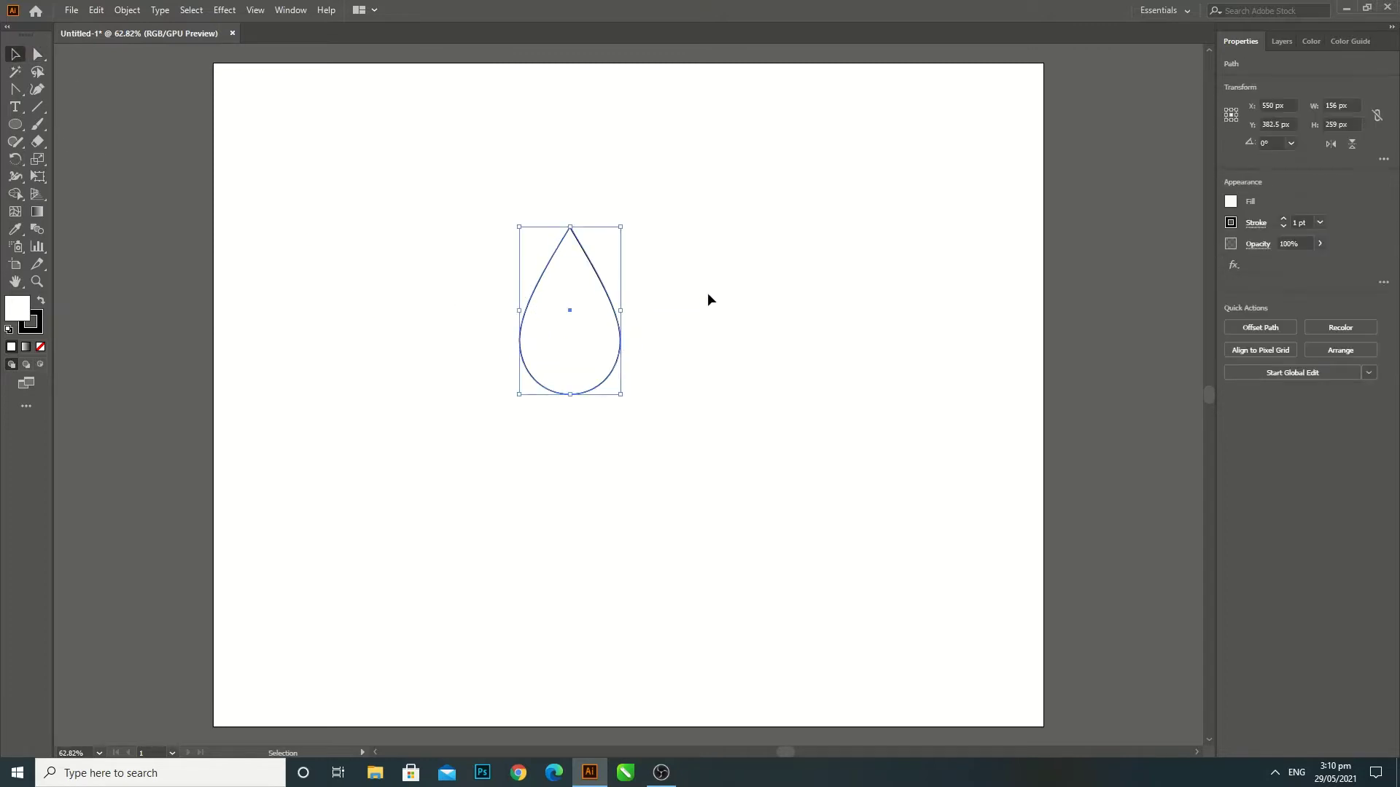
left_click(632, 338)
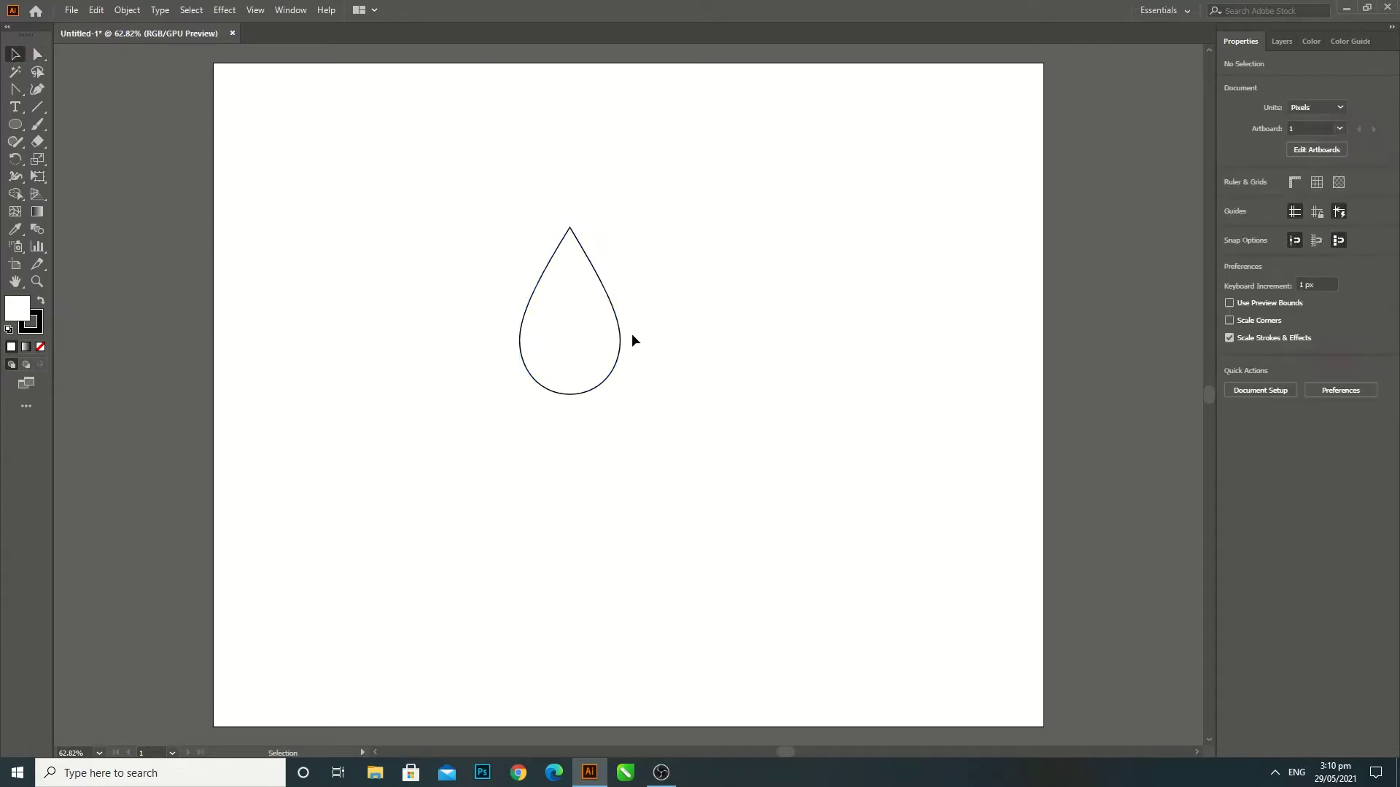
- Draw a vertical line up from the teardrop's bottom point with the Line Segment Tool
left_click(16, 128)
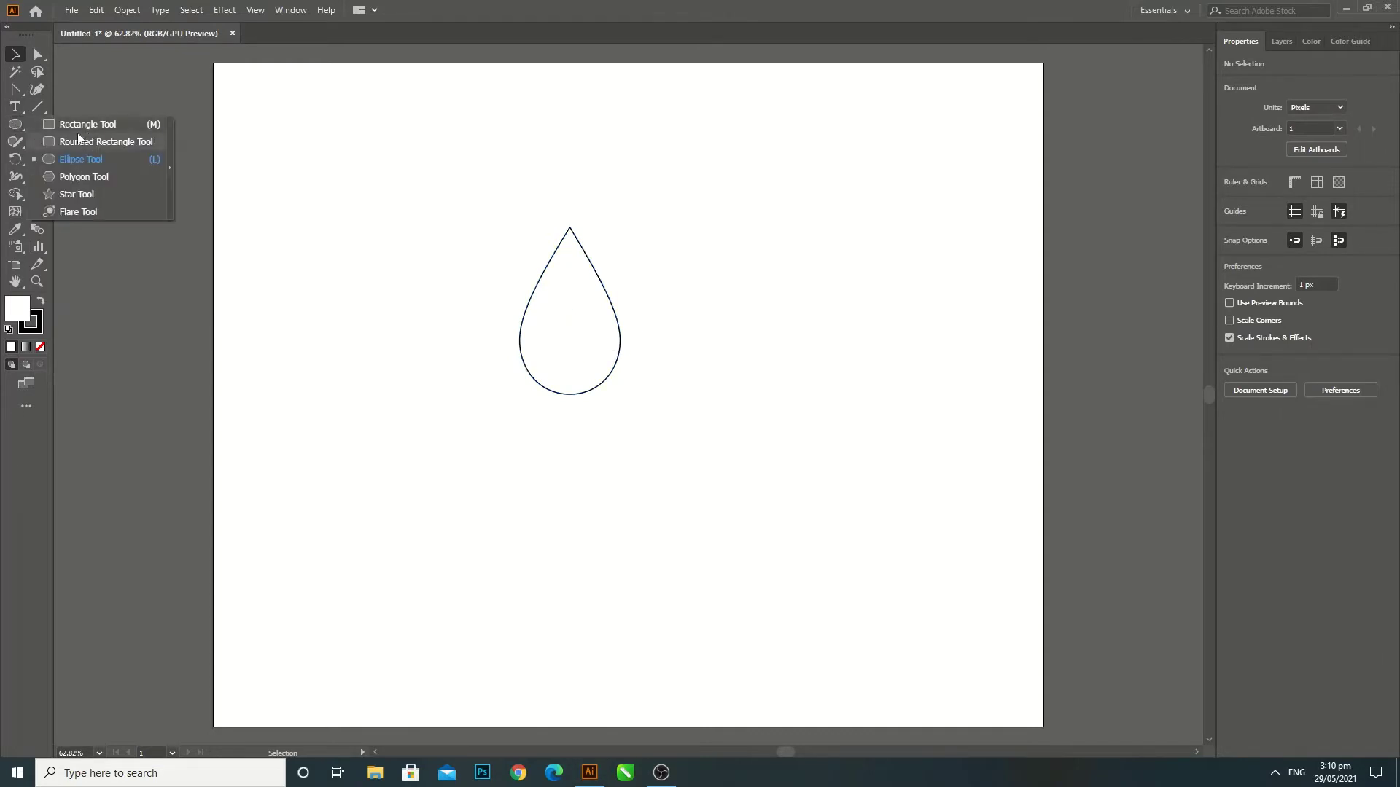
left_click(36, 108)
left_click(113, 108)
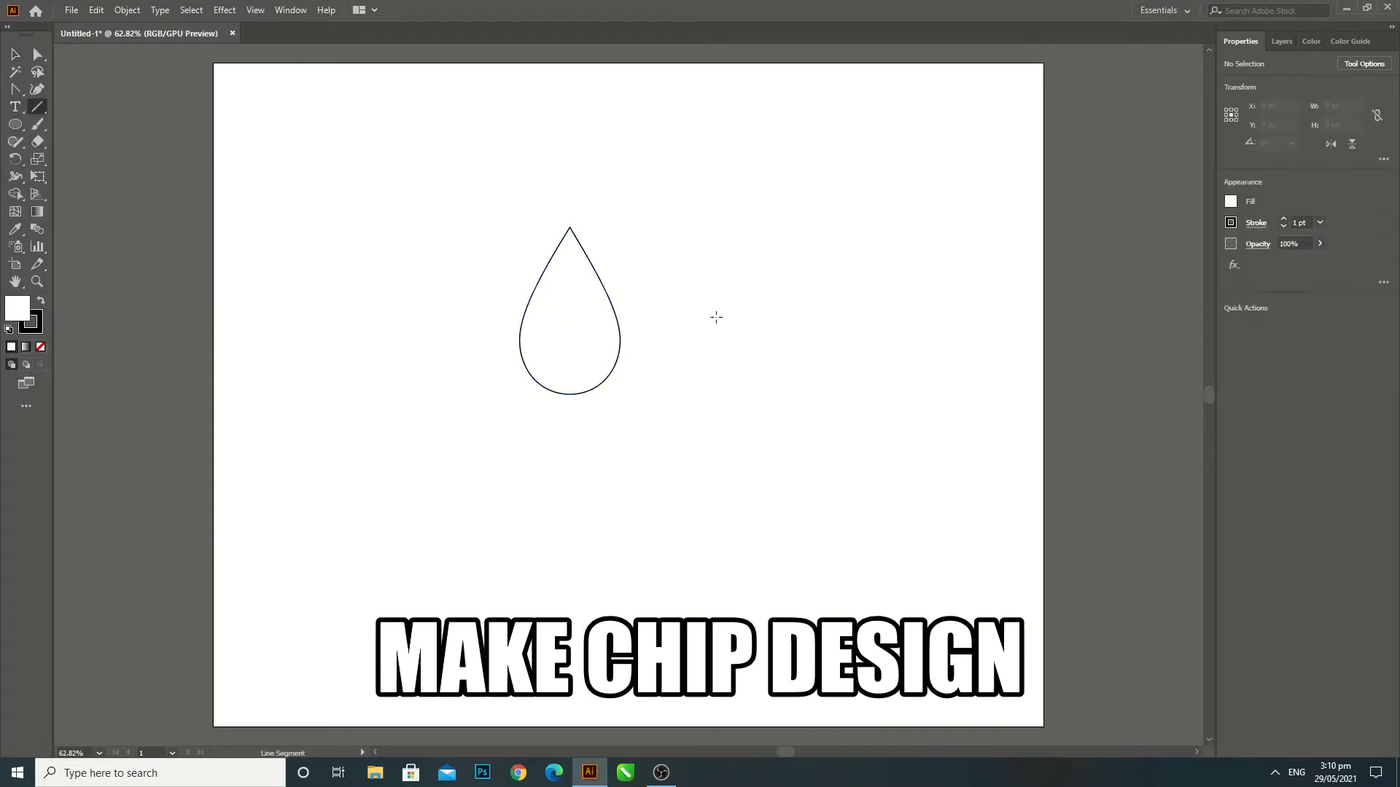
left_click_drag(571, 395, 570, 278)
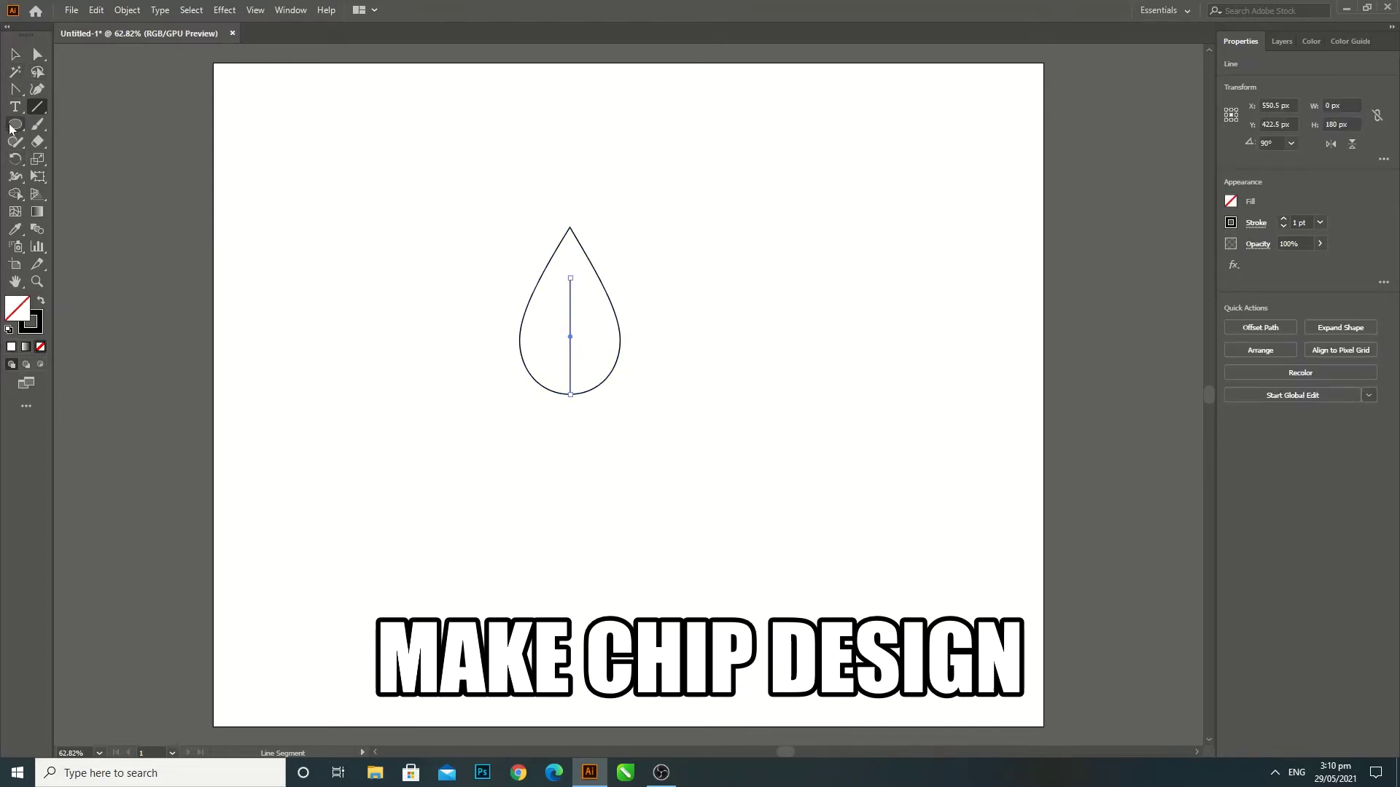
- Cap the line with a small solid black circle, then zoom to 100%
left_click_drag(10, 129, 91, 162)
mouse_move(331, 285)
left_mouse_down()
mouse_move(351, 304)
mouse_move(571, 279)
left_mouse_up()
left_click(41, 300)
left_click(727, 352)
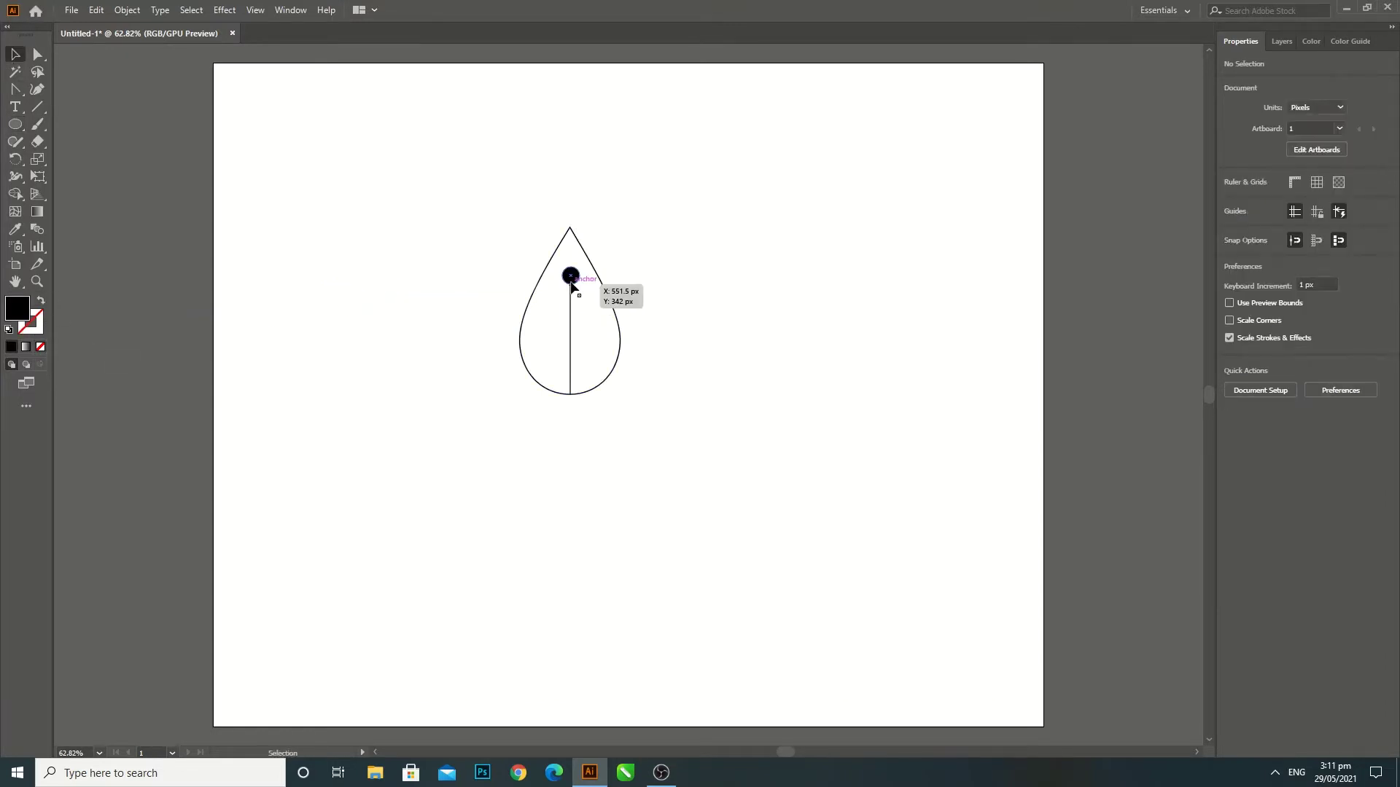
key("ctrl+1")
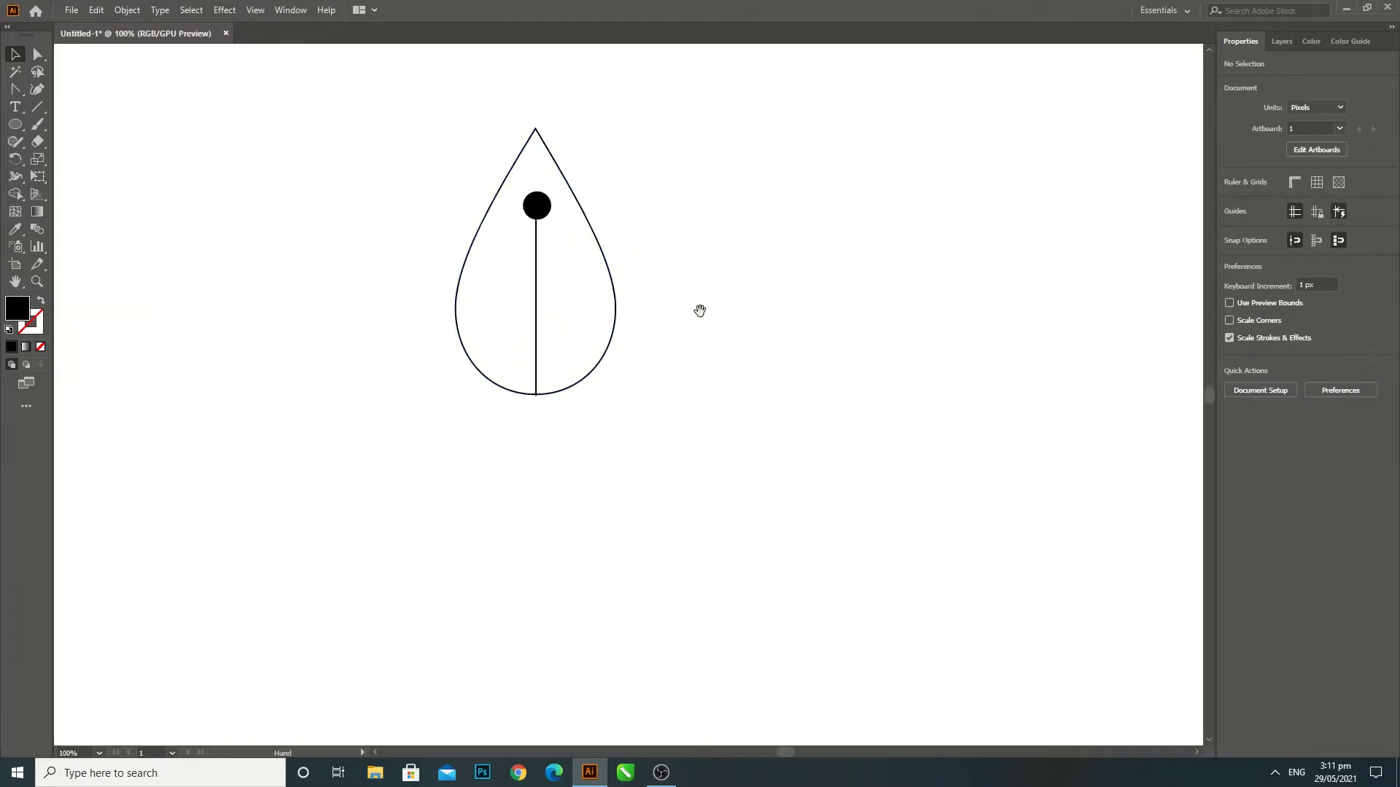
- Draw a bent Pen-tool branch up-left off the stem as an unfilled black stroke
left_click(16, 87)
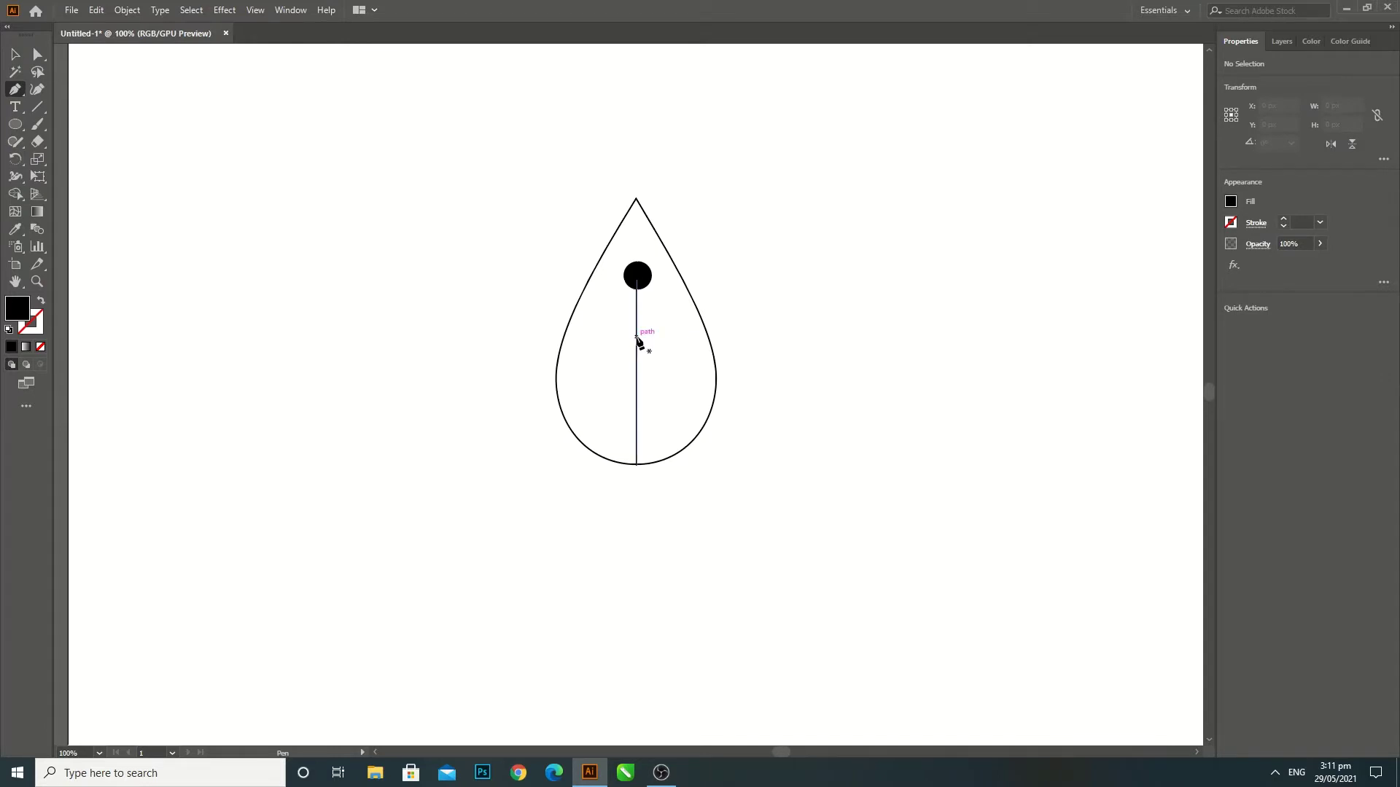
left_click(637, 337)
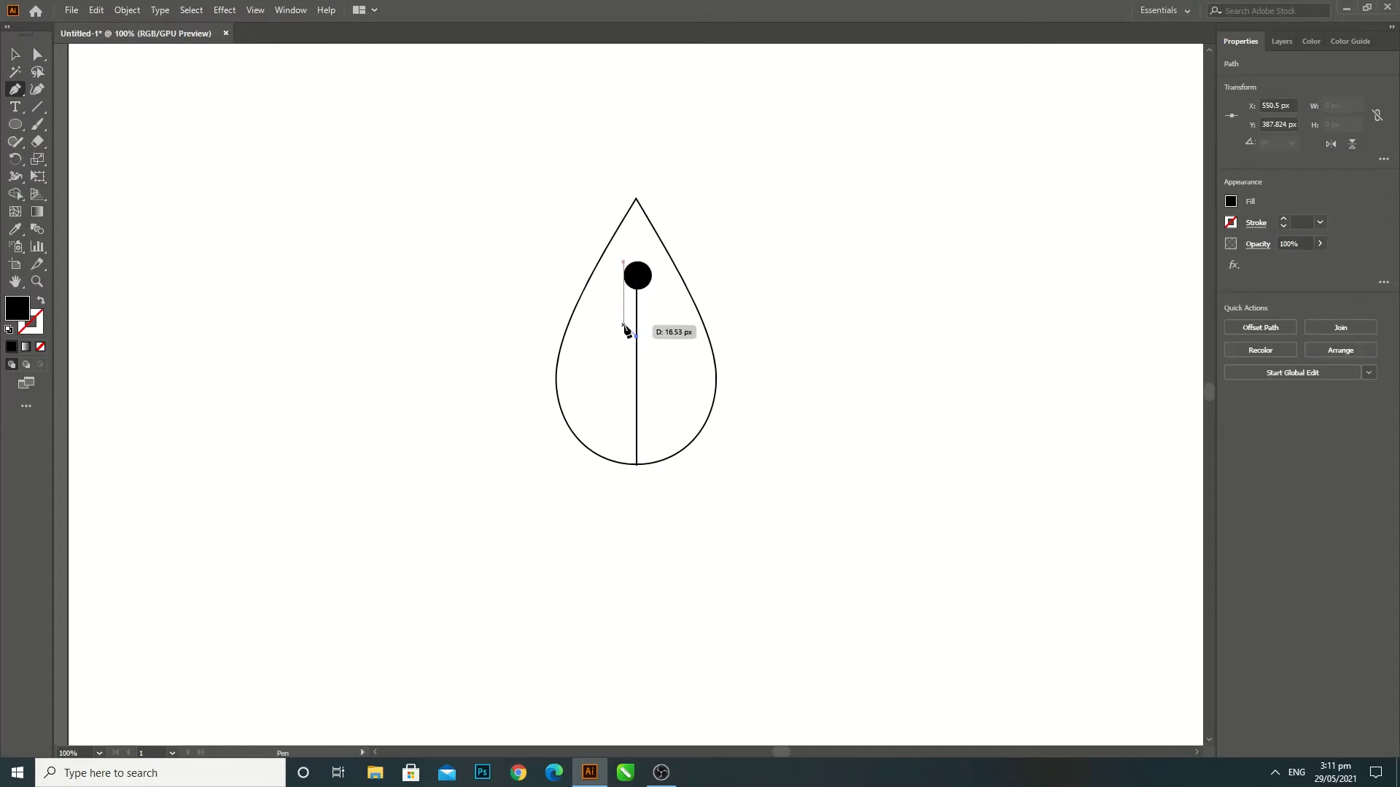
left_click(625, 310)
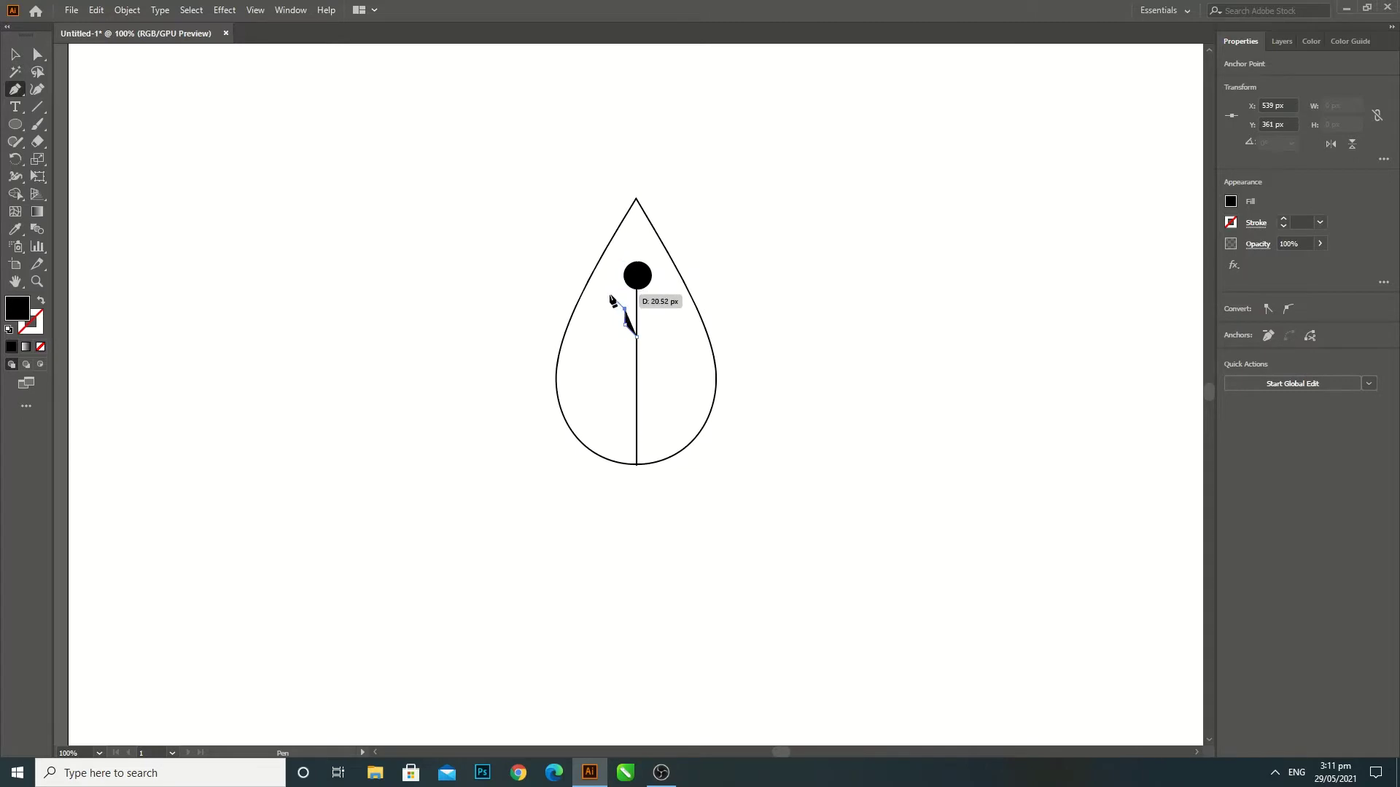
left_click(609, 294)
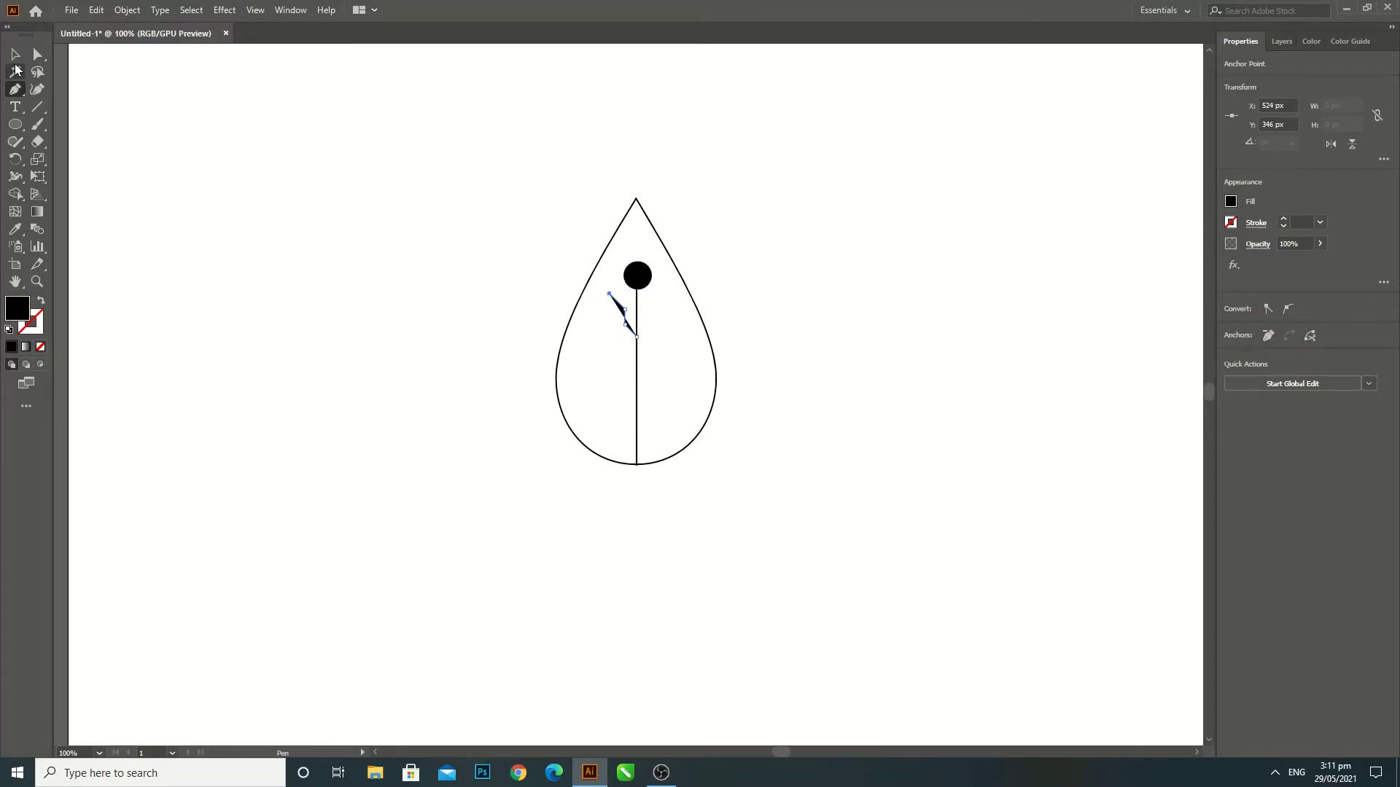
left_click(15, 54)
left_click(41, 301)
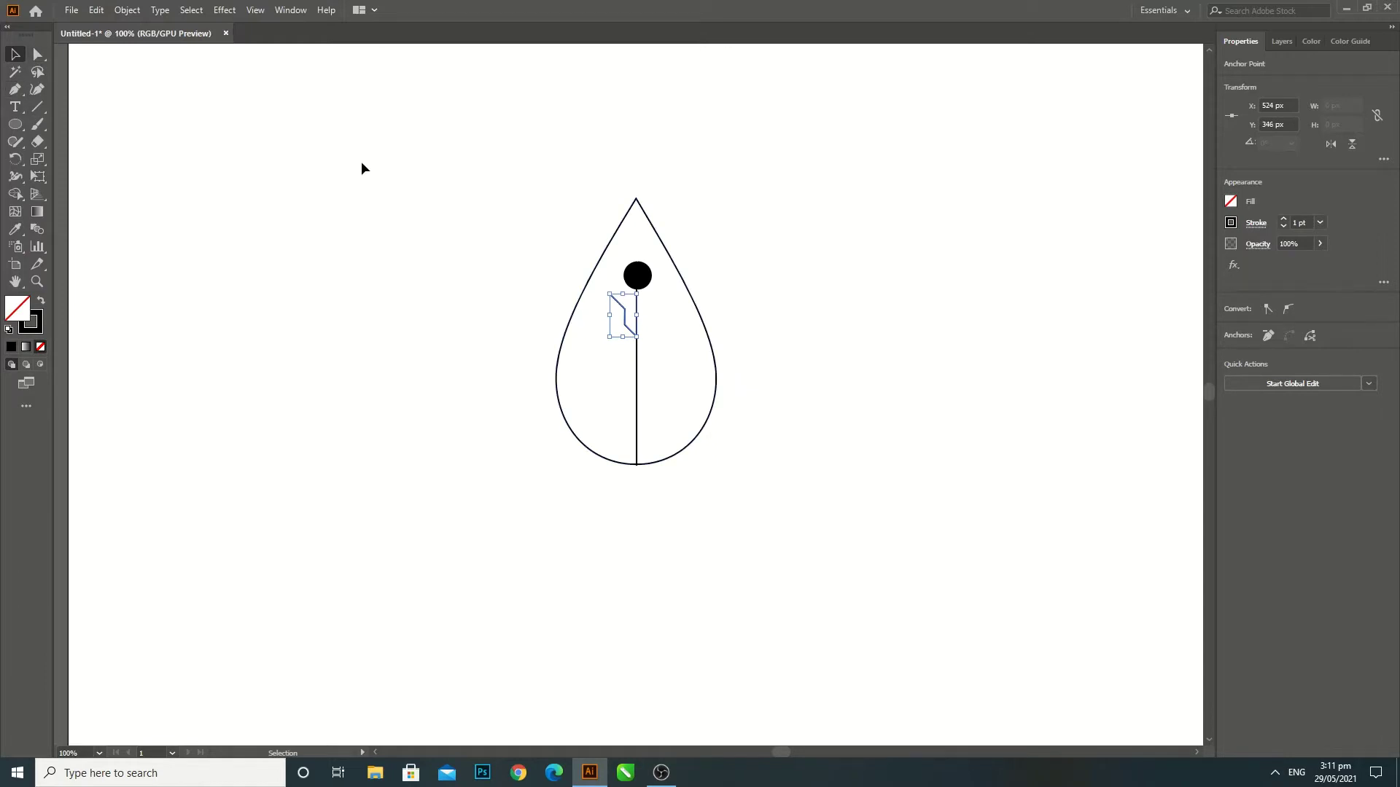
left_click_drag(625, 312, 625, 318)
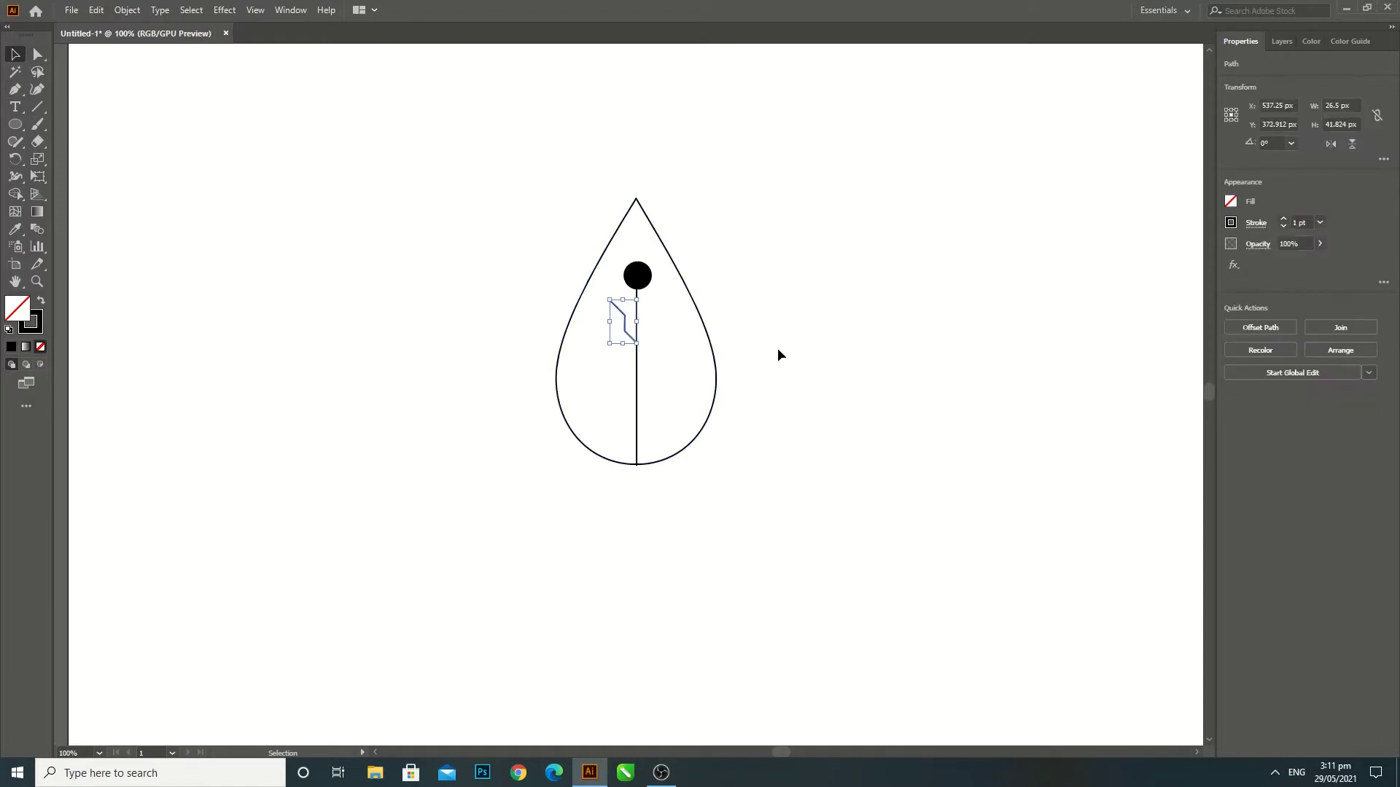
- Place a small 17 px black dot at the branch's upper end
mouse_move(638, 277)
left_mouse_down()
mouse_move(445, 286)
mouse_move(607, 299)
left_mouse_up()
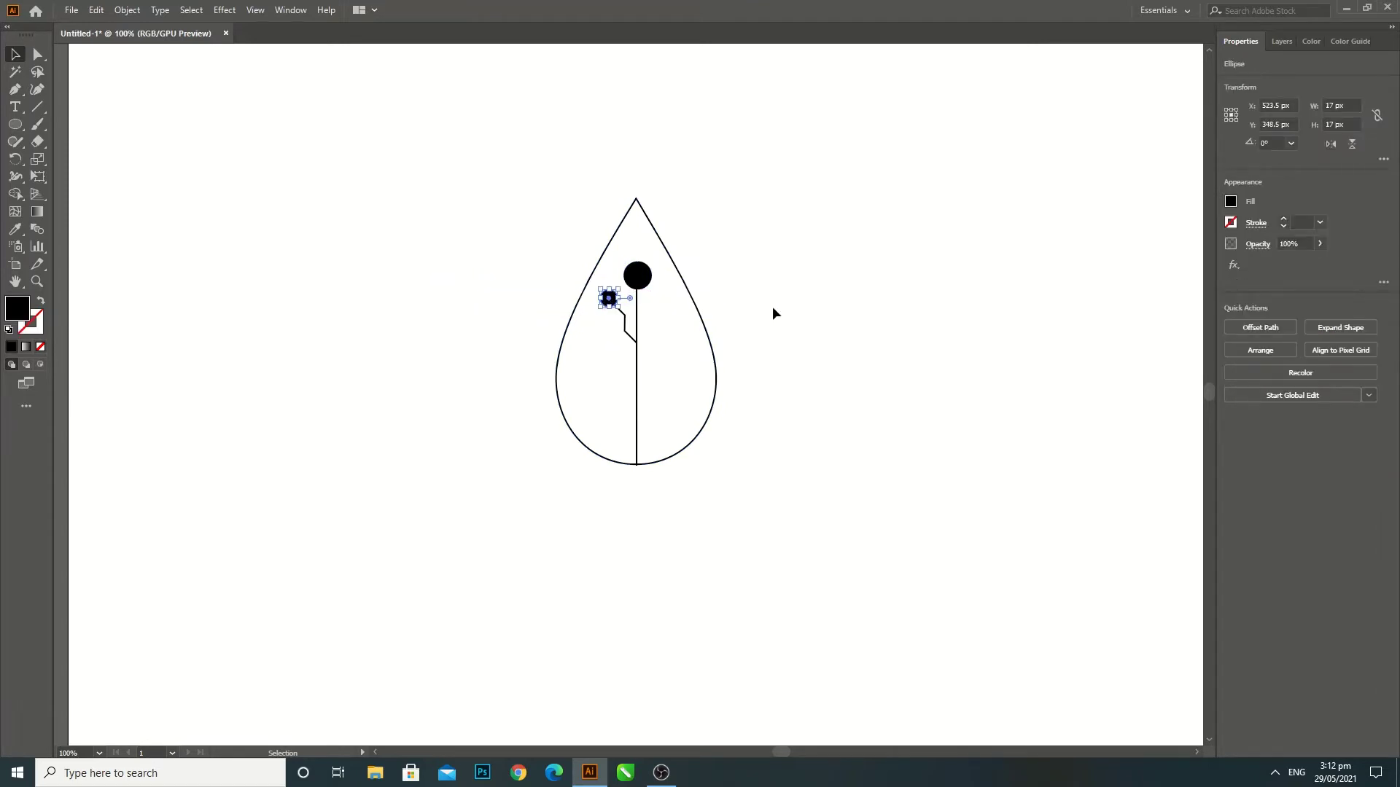
left_click(725, 309)
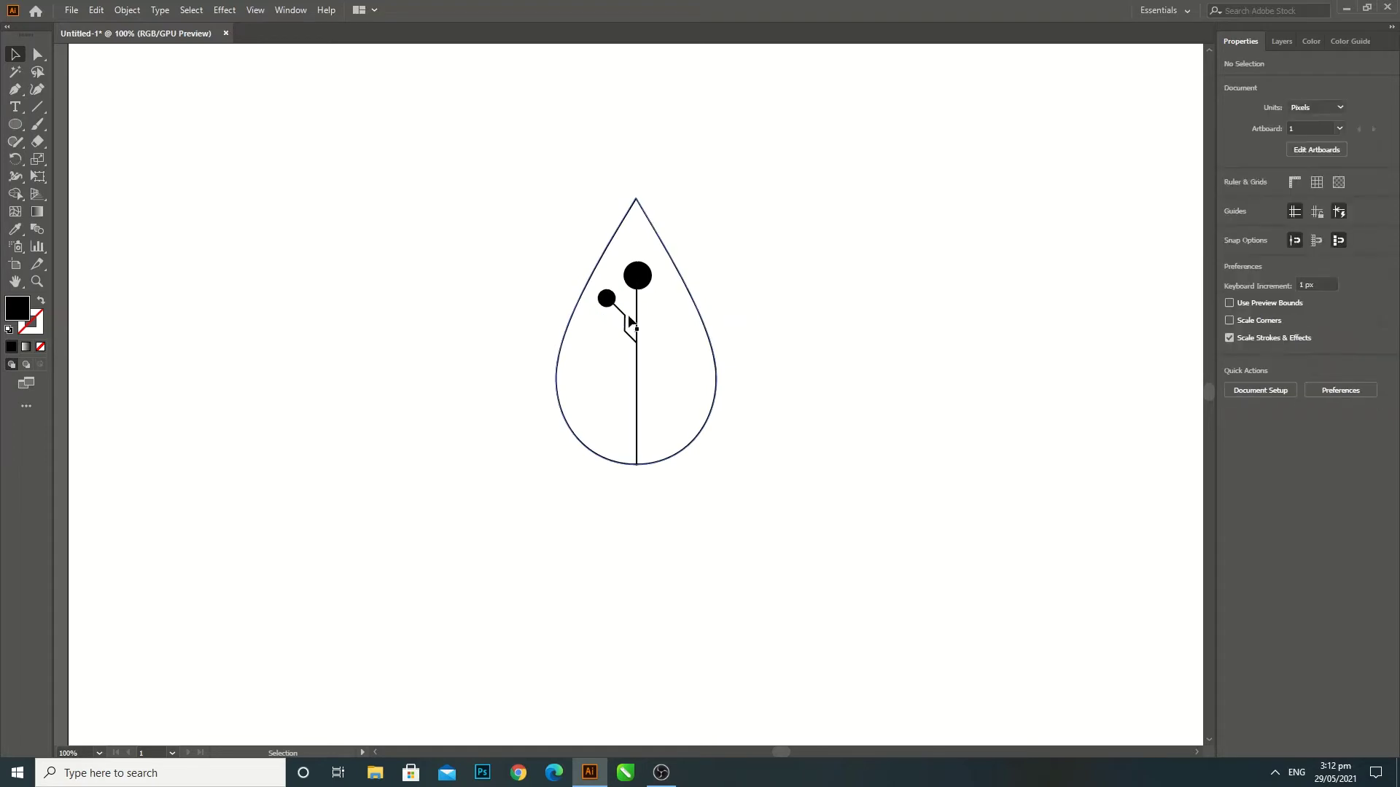
left_click(628, 316)
- Reflect a copy of the left branch and dot, moving it right of the stem
left_click(609, 300, "shift")
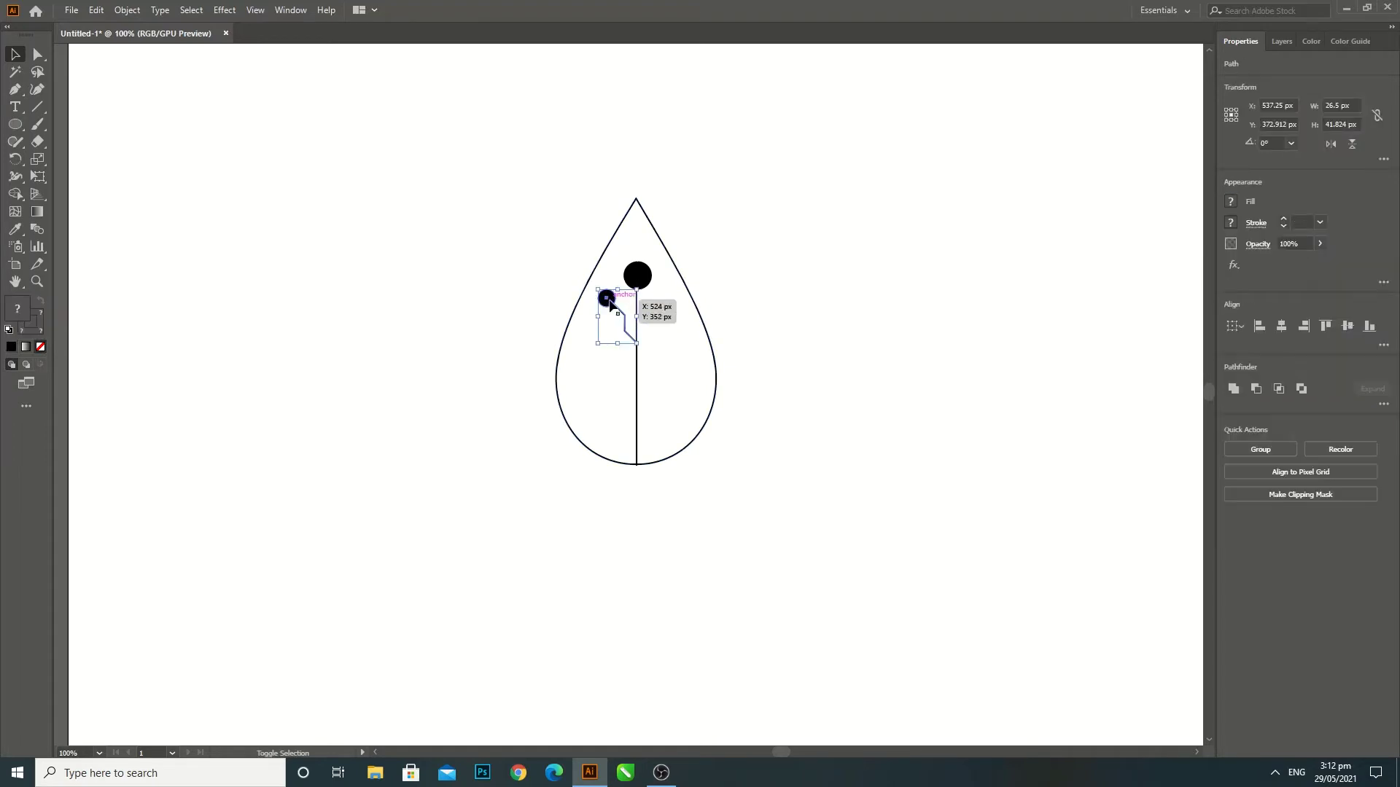
right_click(609, 299)
left_click(819, 566)
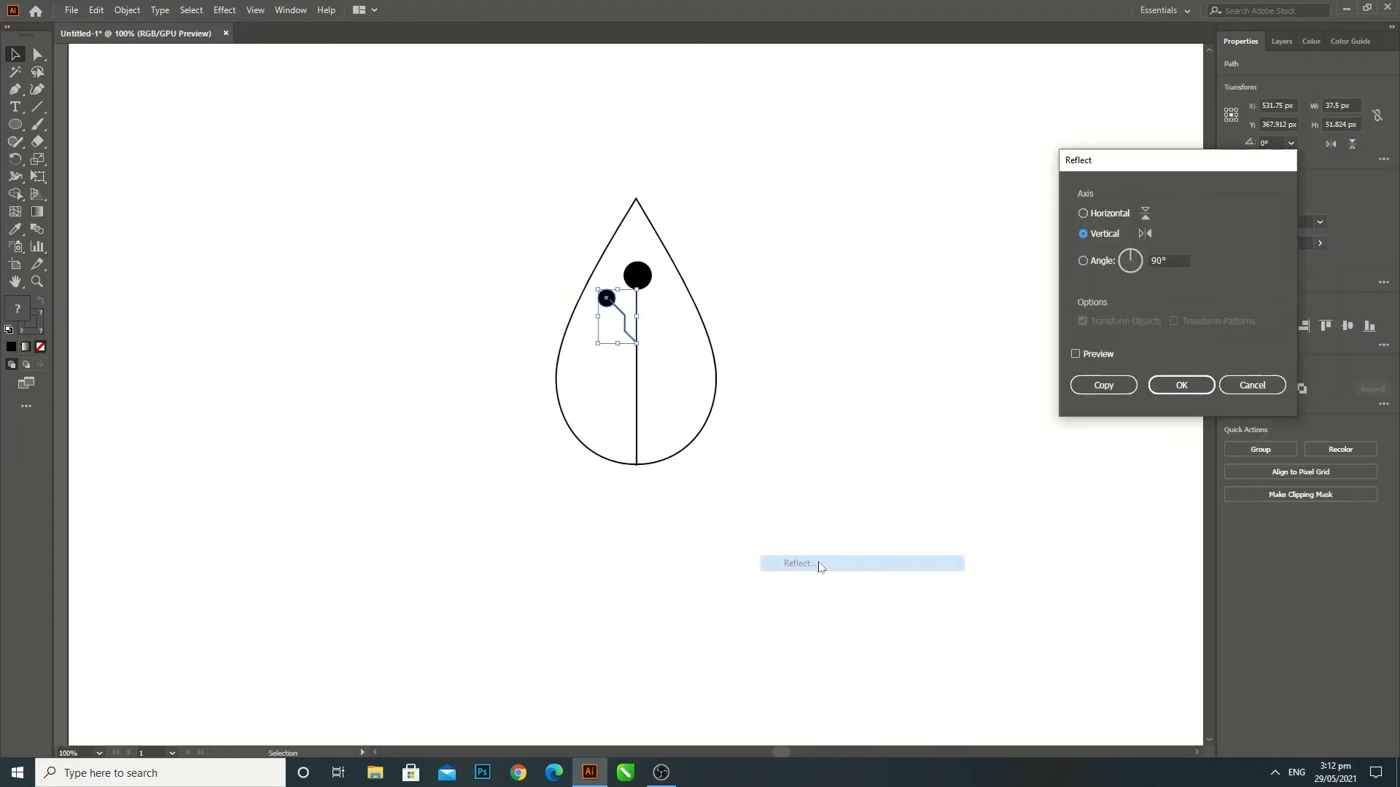
left_click(1075, 355)
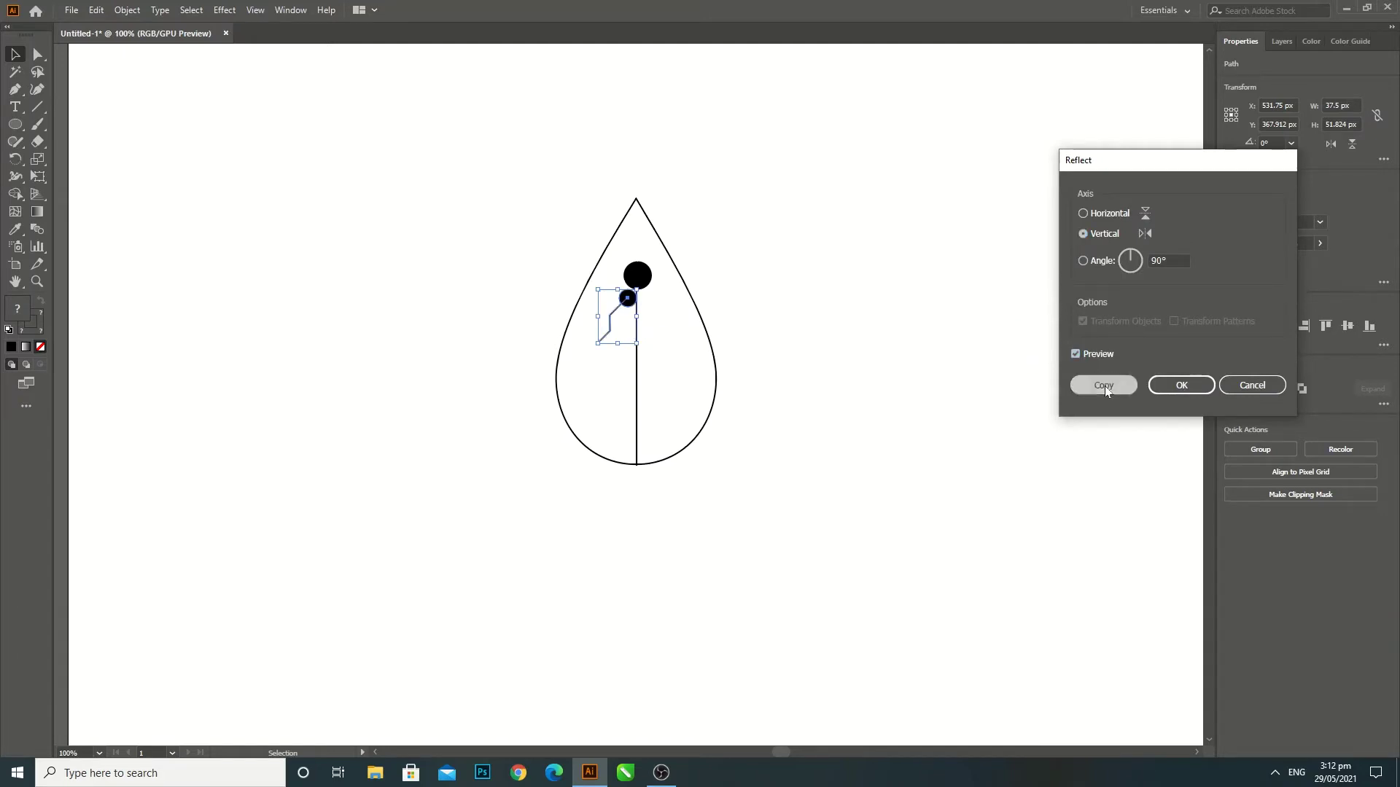
left_click(1103, 385)
key("Right")
key("Right")
key("Right")
key("Right")
key("Right")
key("Right")
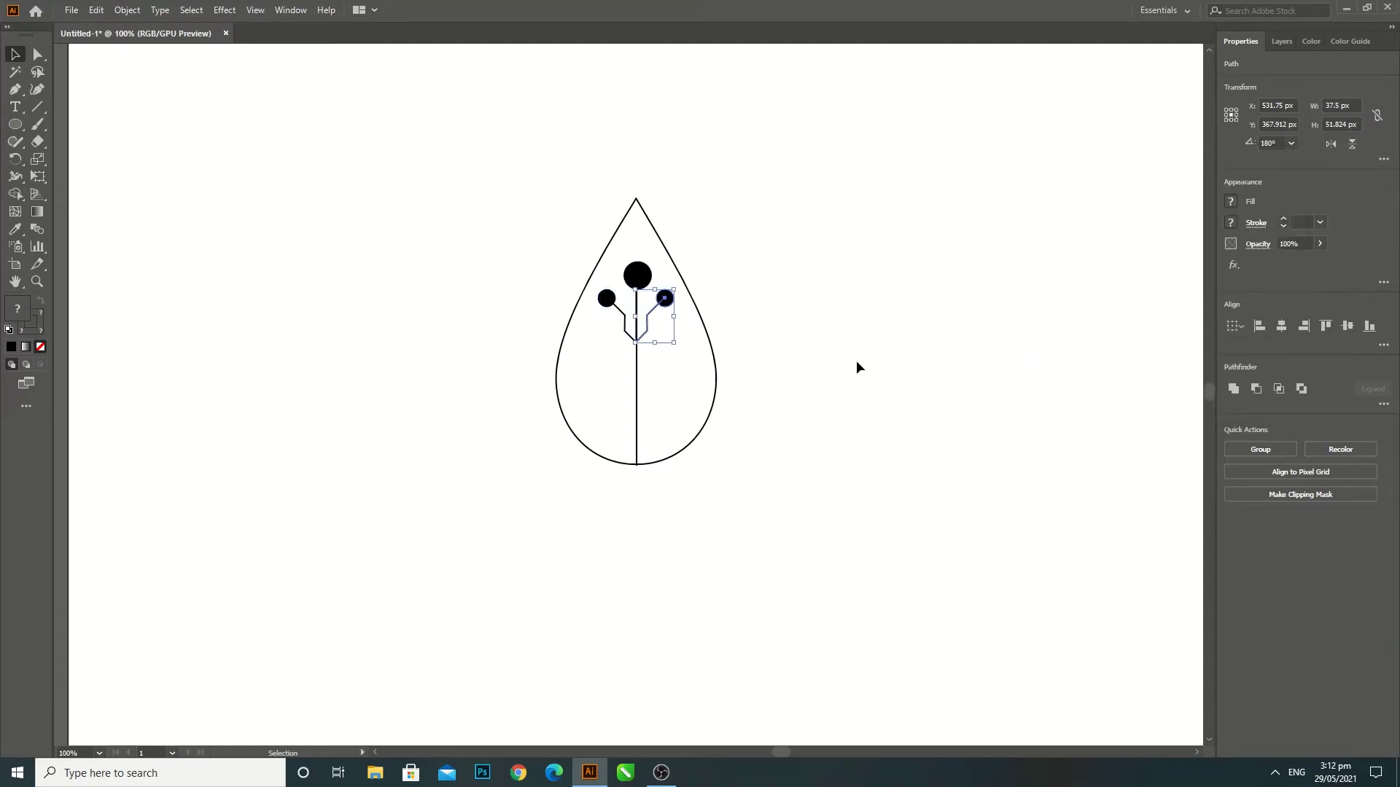
key("Right")
key("Right")
key("Right")
key("Up")
key("Up")
key("Up")
key("Up")
key("Up")
key("Up")
left_click_drag(674, 277, 667, 291)
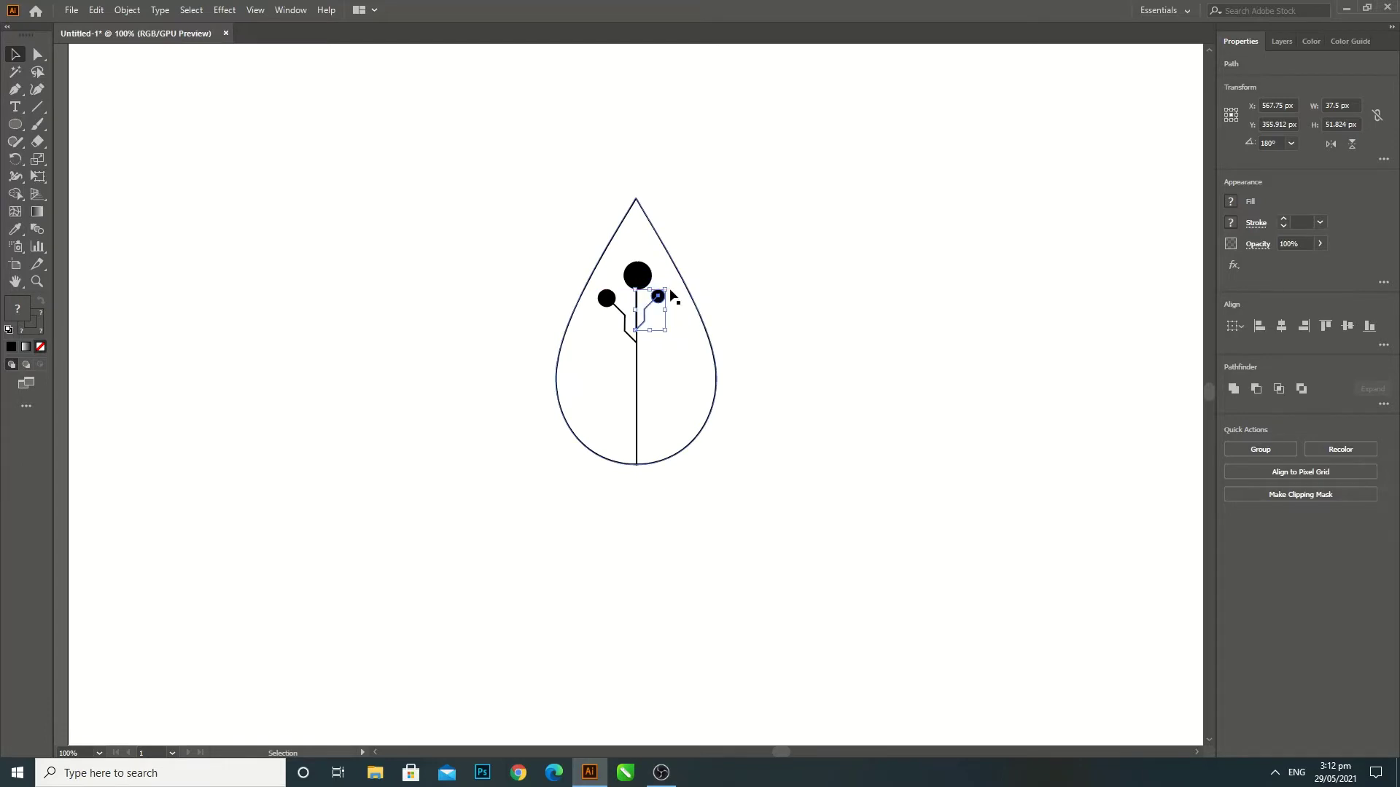
- Zoom to 200% and nudge the mirrored right branch into alignment
left_click(808, 314)
key("ctrl+plus")
left_click_drag(819, 291, 886, 354)
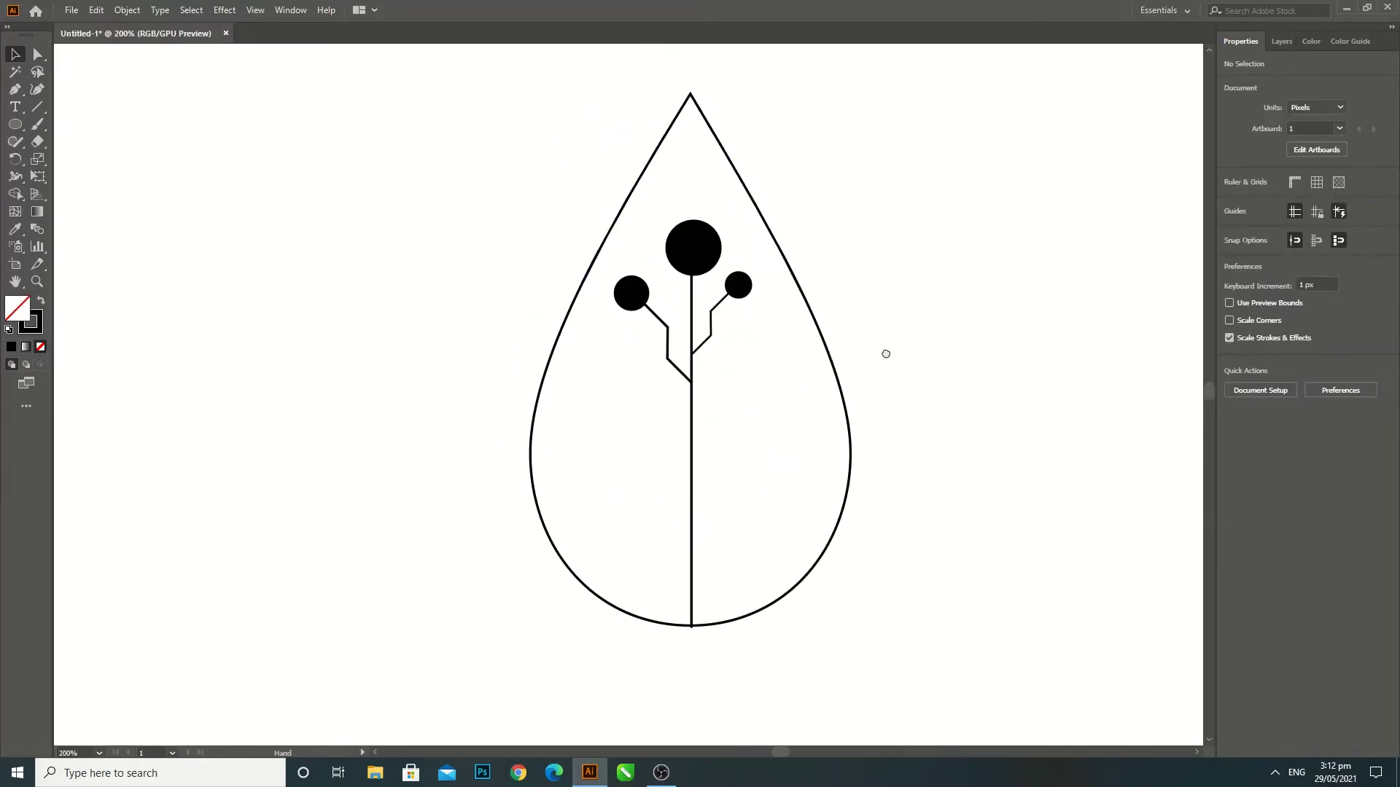
left_click_drag(702, 347, 699, 346)
left_click(867, 331)
left_click(715, 353)
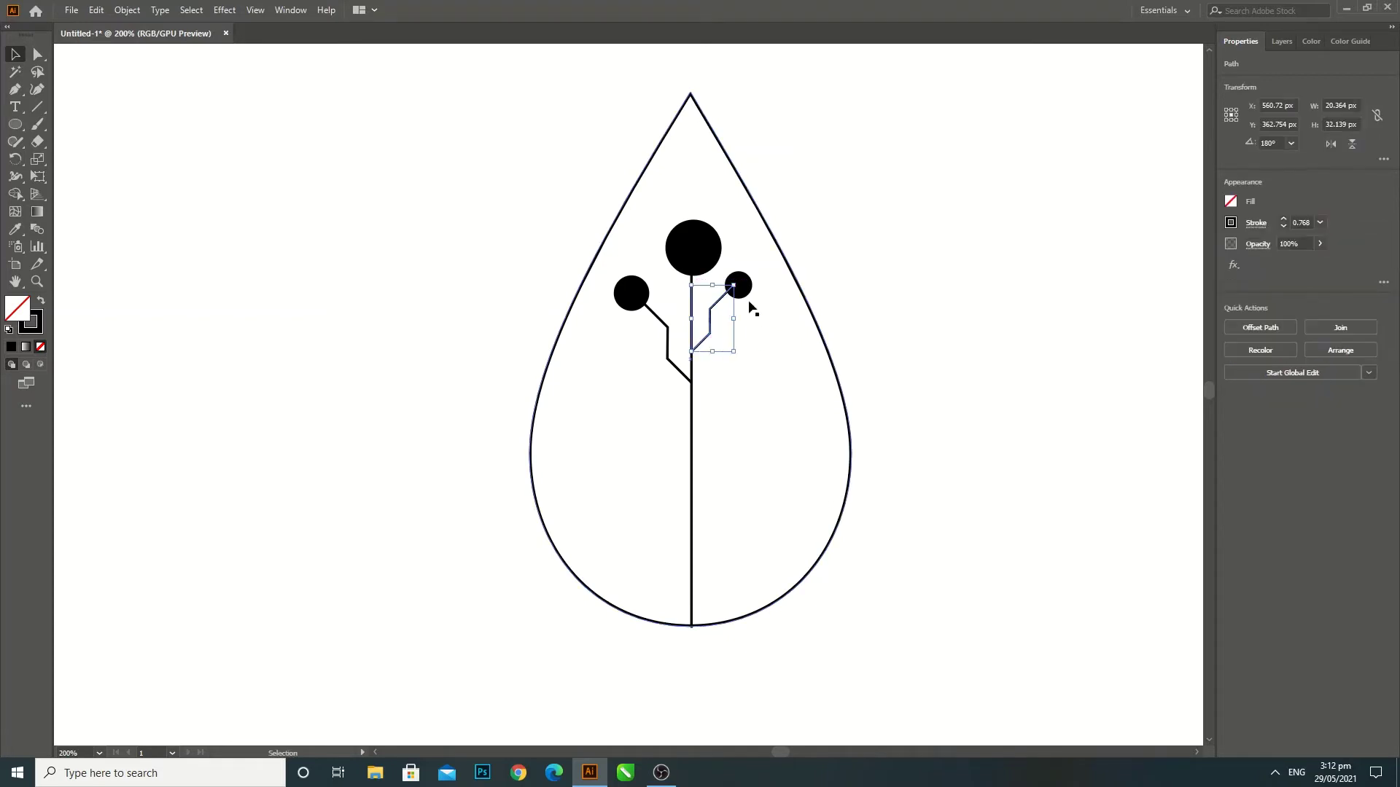
left_click(758, 295)
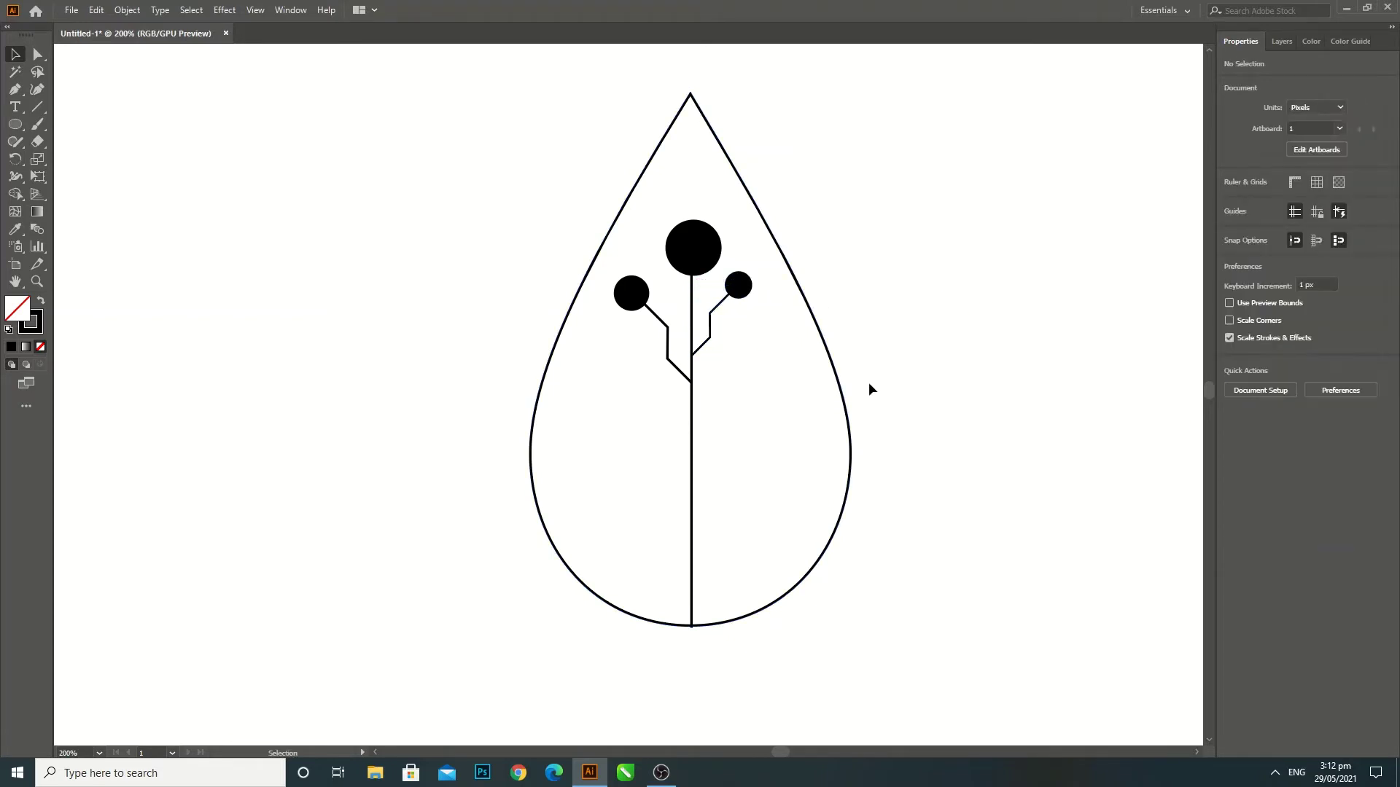
- Draw a branch rising from the leaf's bottom and angling left, capped with a copied dot
left_click(14, 89)
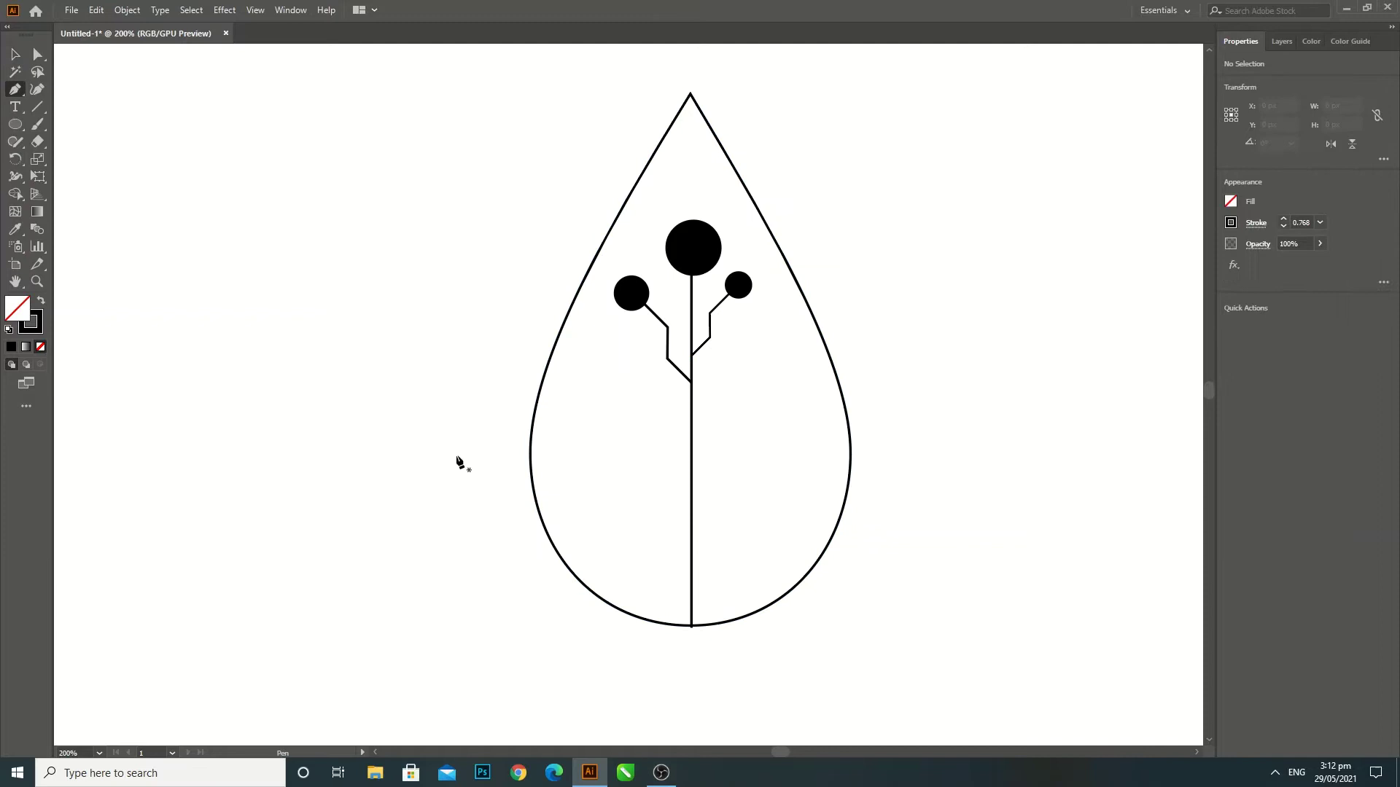
left_click(665, 623)
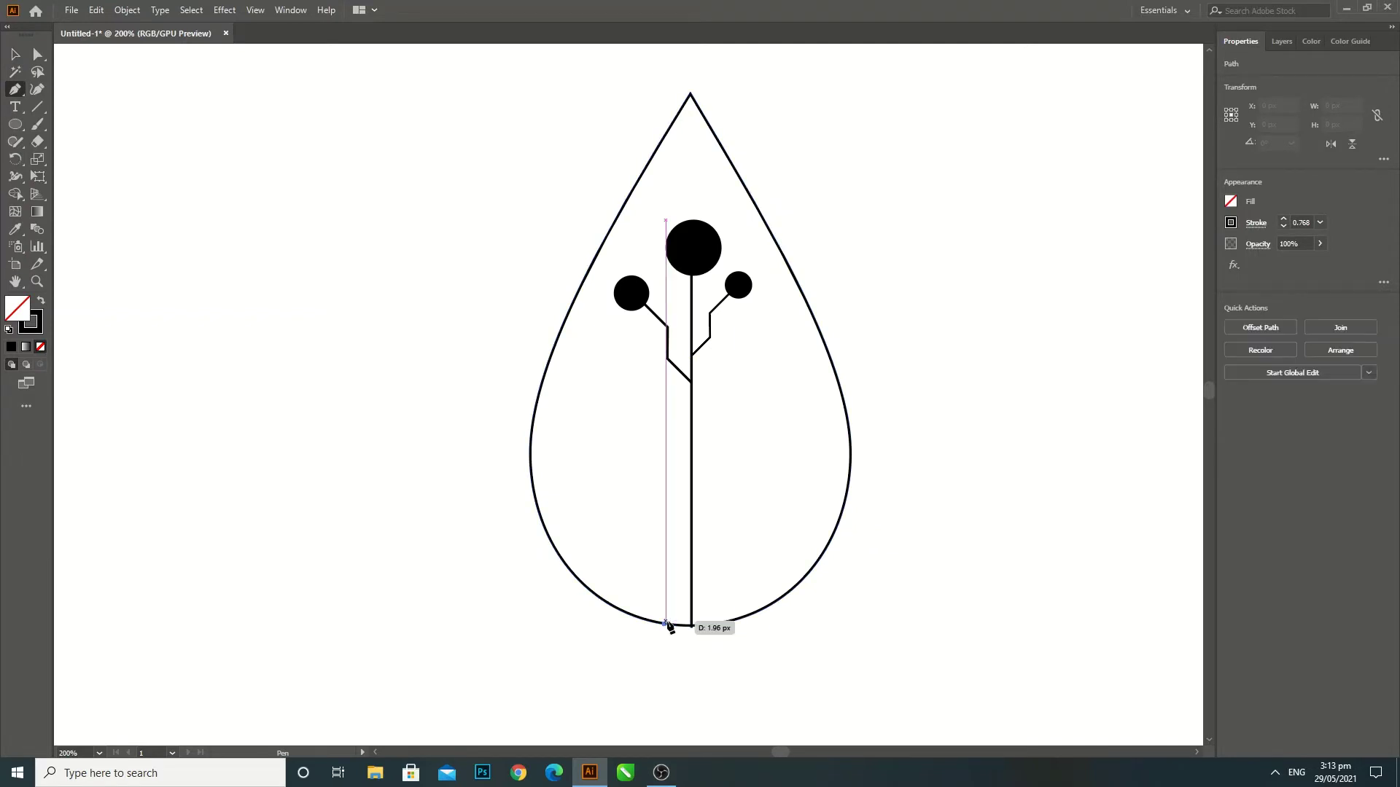
left_click(665, 533)
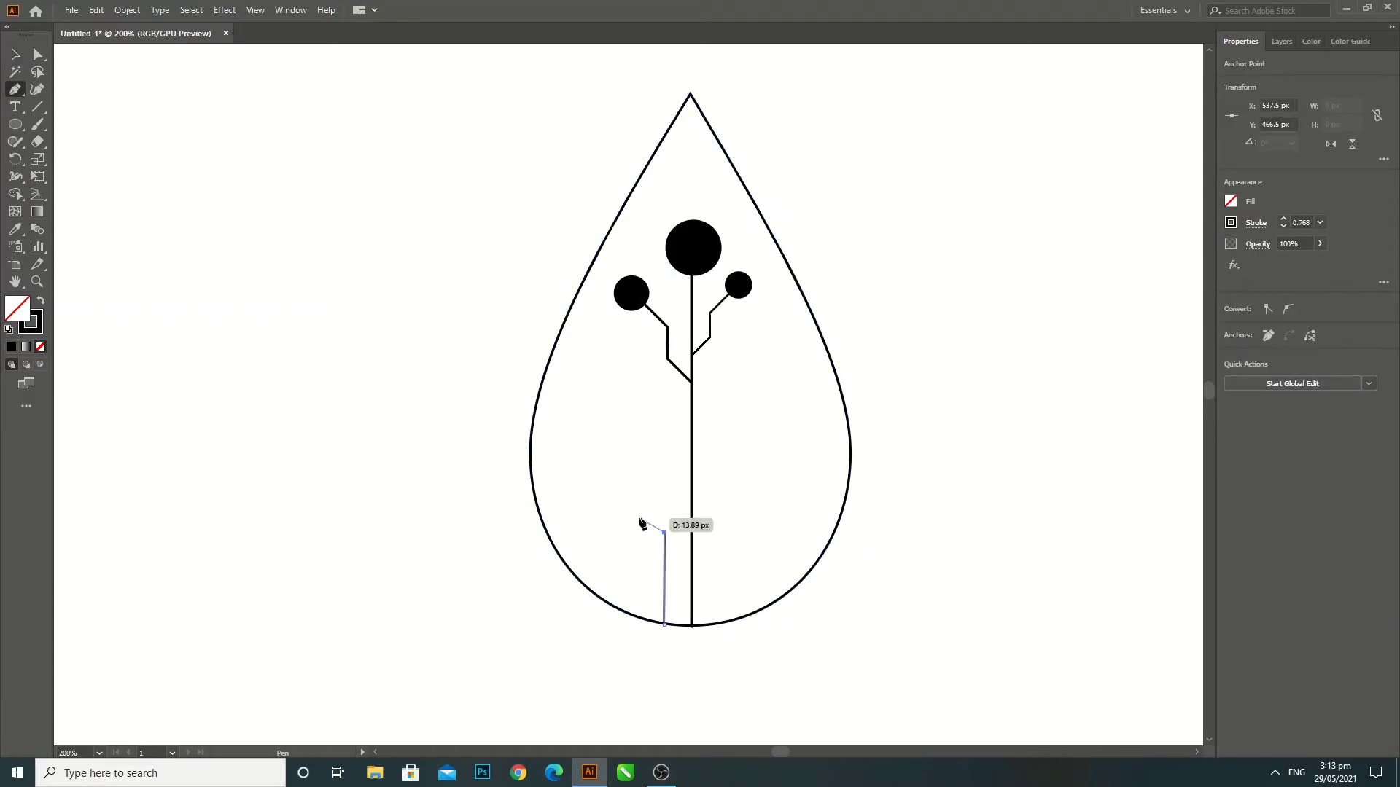
left_click(629, 500)
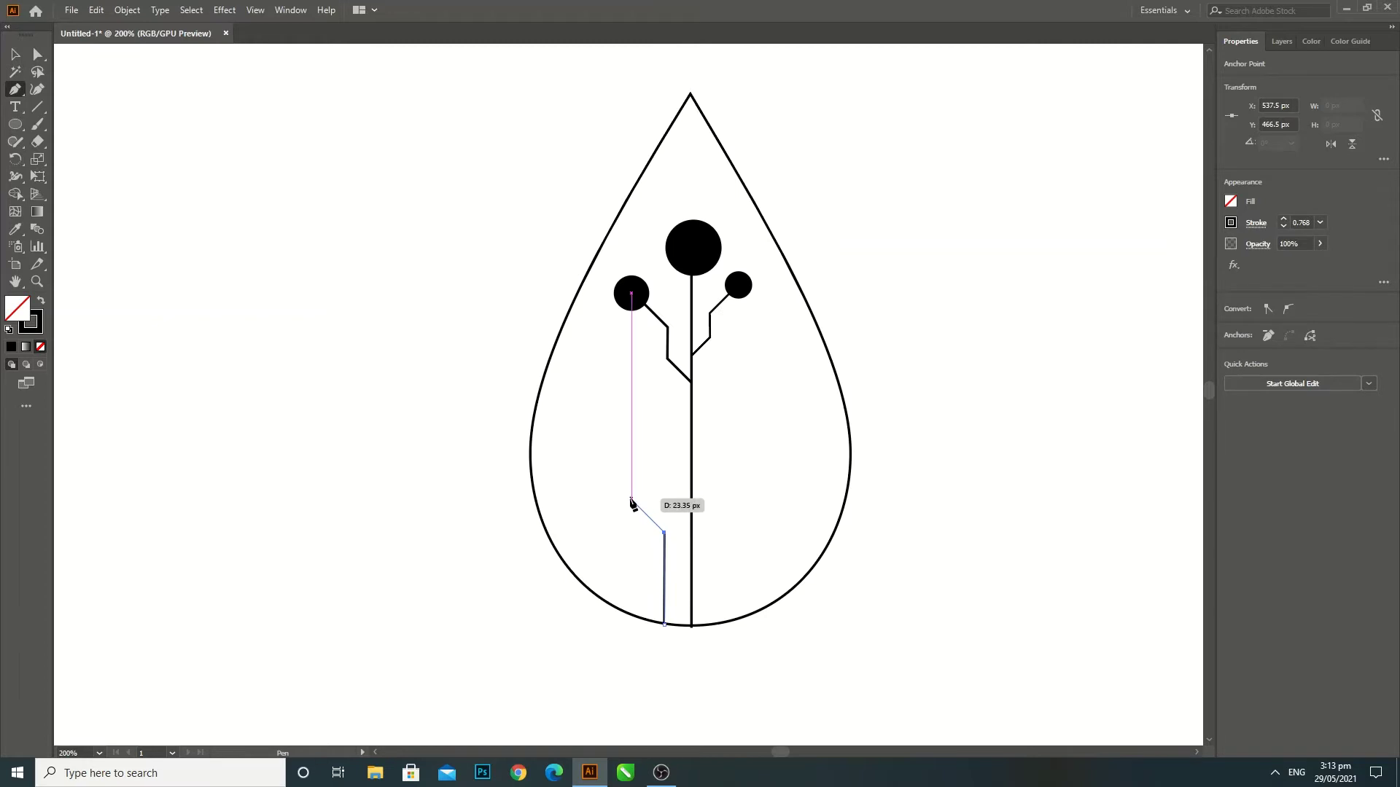
key("Escape")
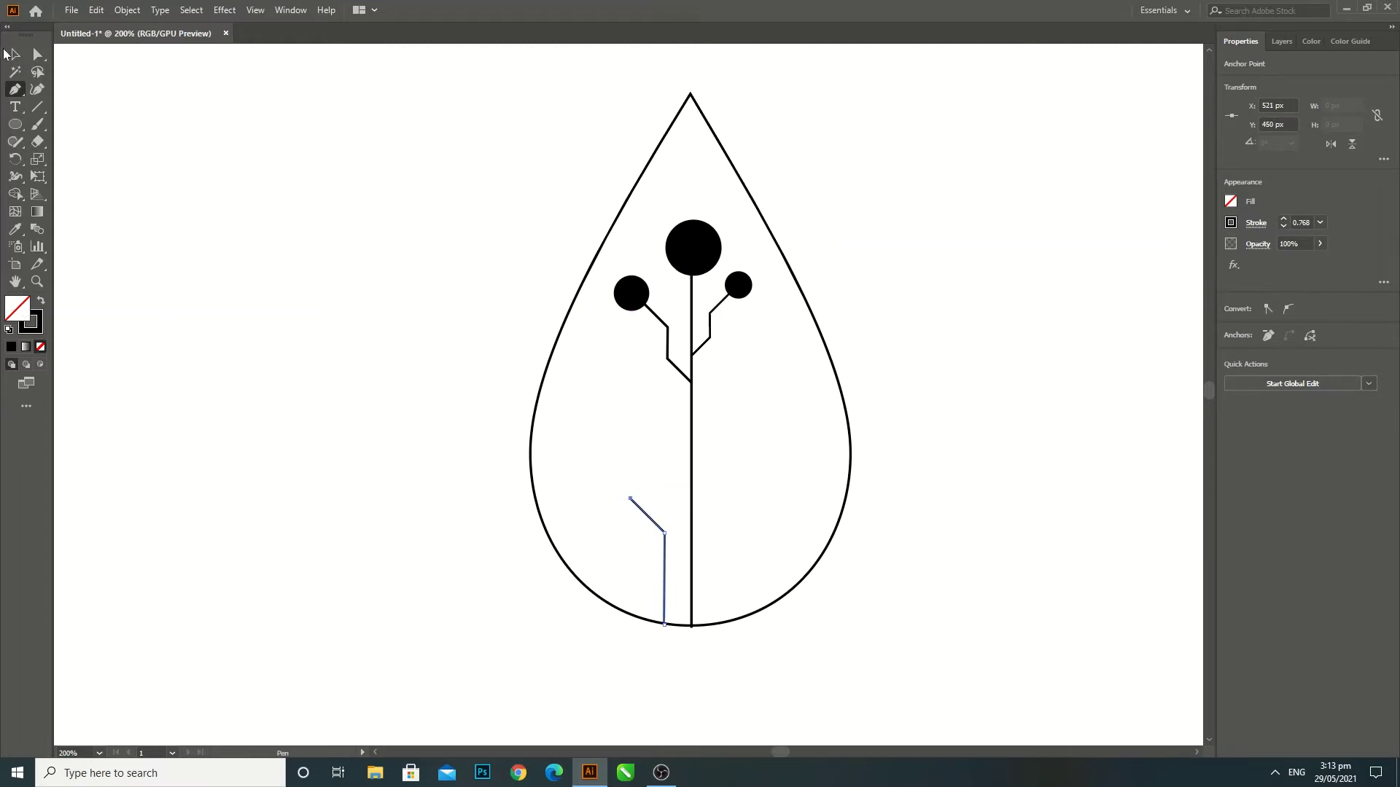
left_click(14, 54)
mouse_move(695, 245)
left_mouse_down()
mouse_move(395, 347)
mouse_move(618, 487)
left_mouse_up()
left_click(481, 459)
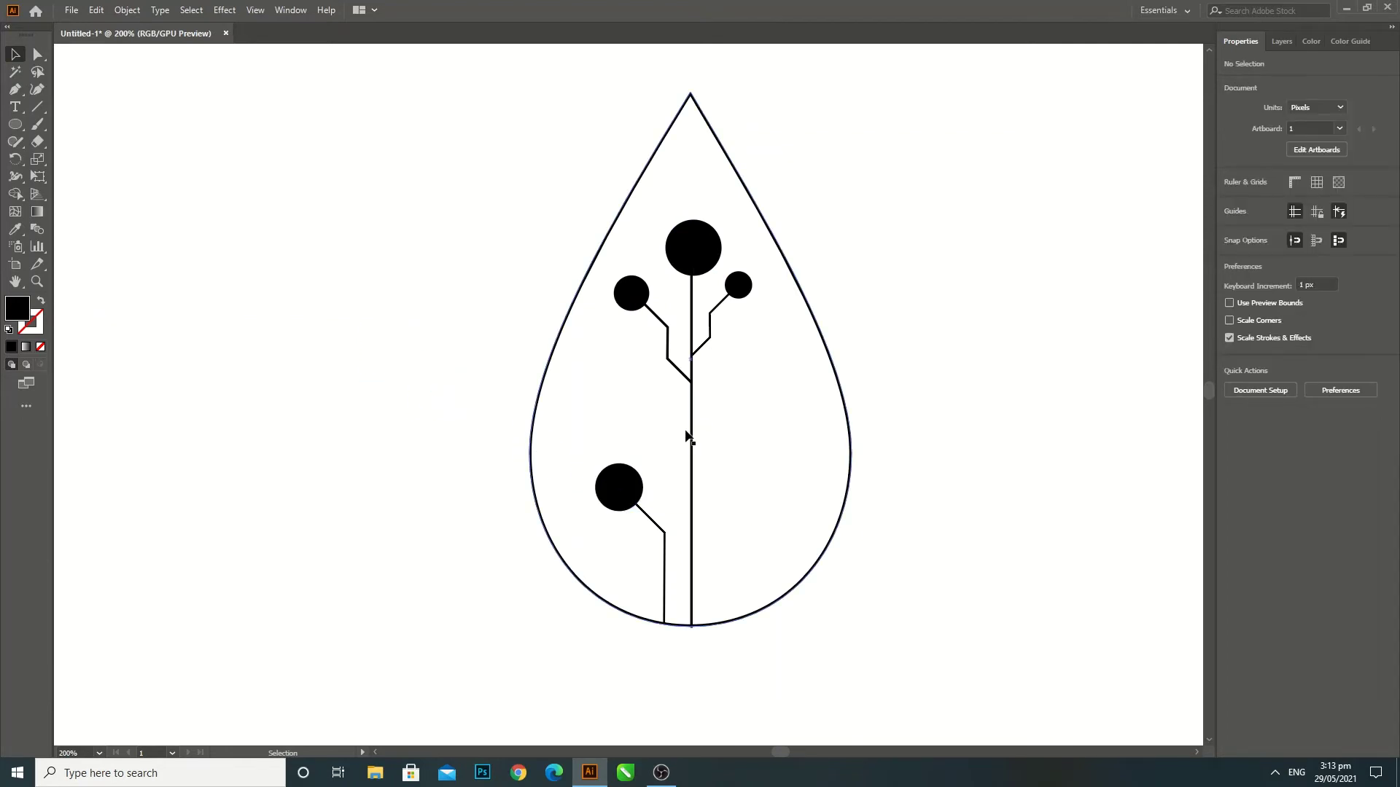
- Draw a zigzag branch from the lower stem angling up-right as a black stroke
left_click(14, 89)
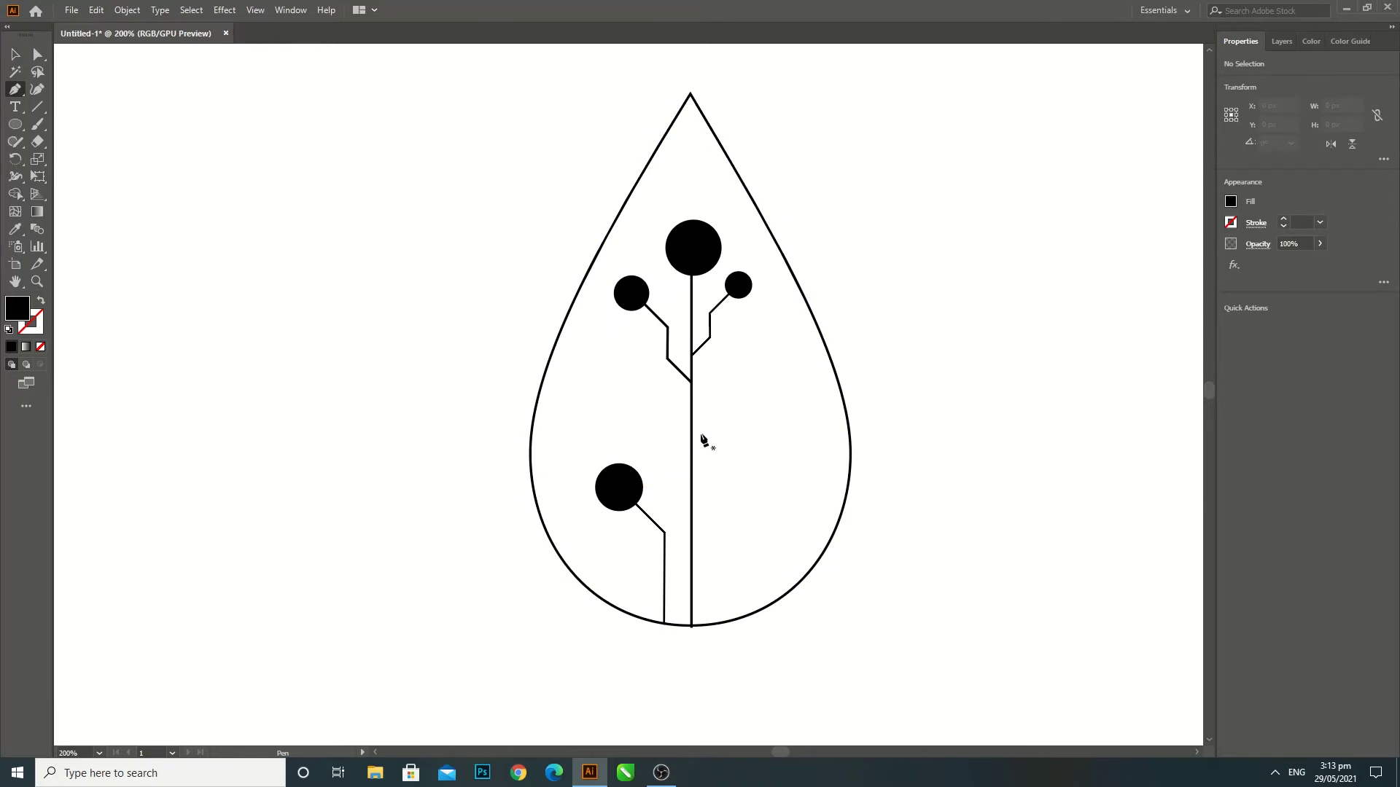
left_click(691, 538)
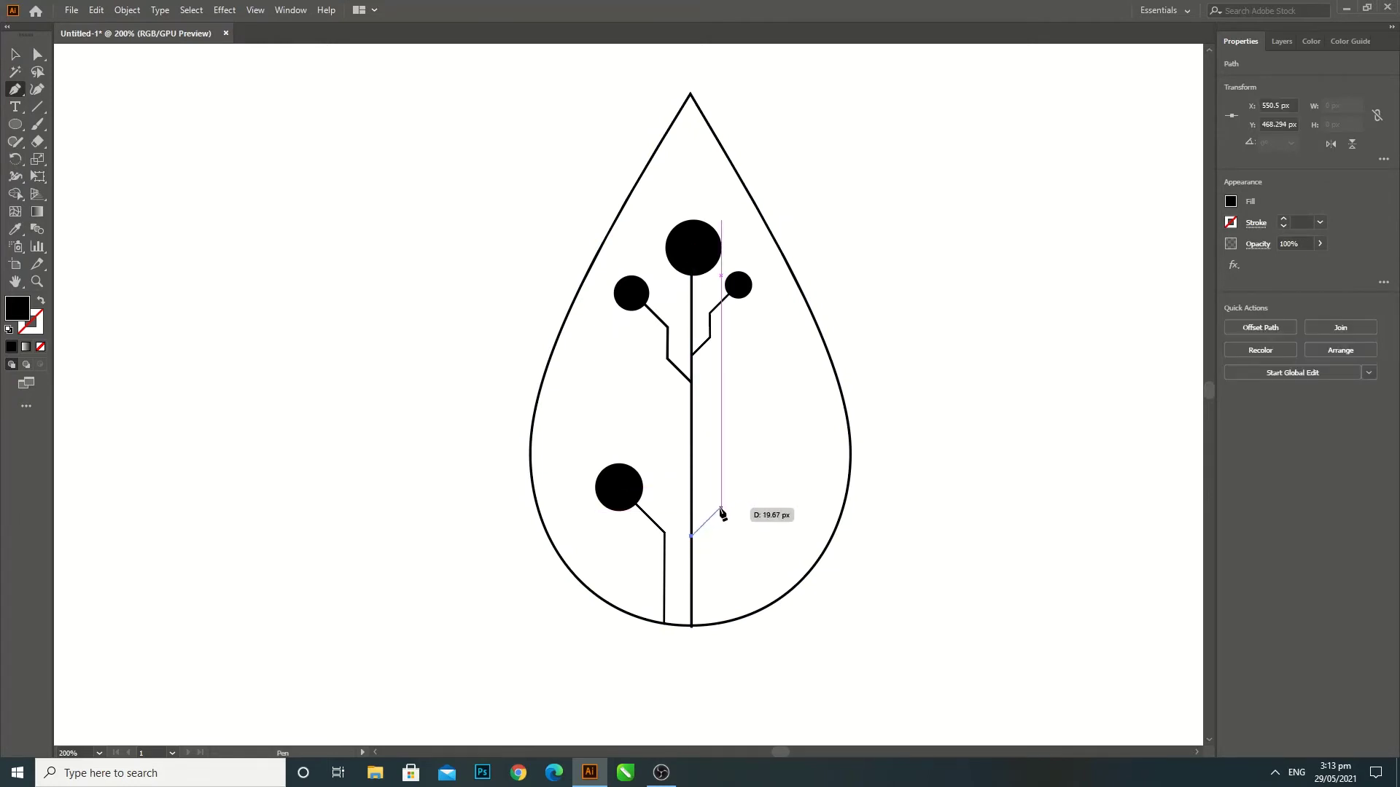
left_click(721, 507)
left_click(719, 446)
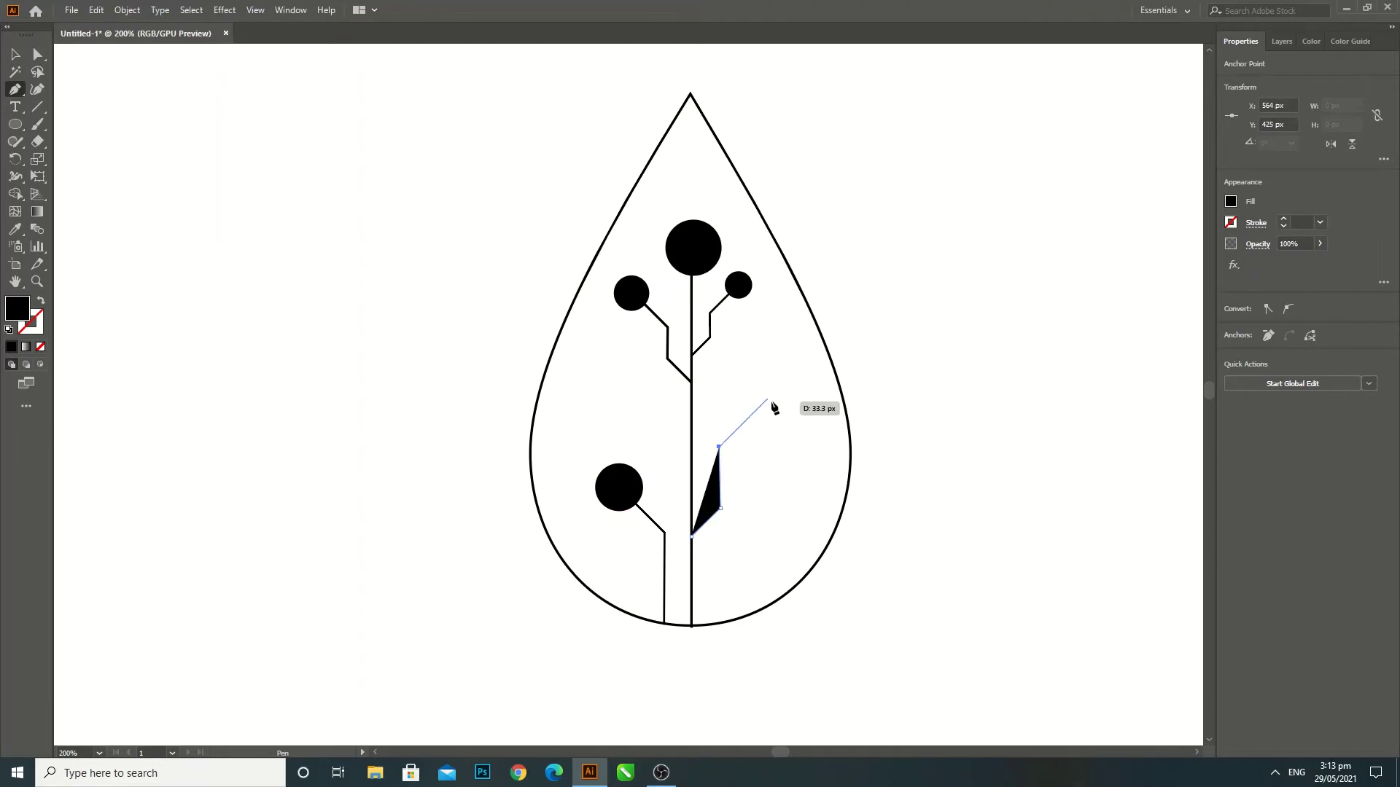
left_click(765, 401)
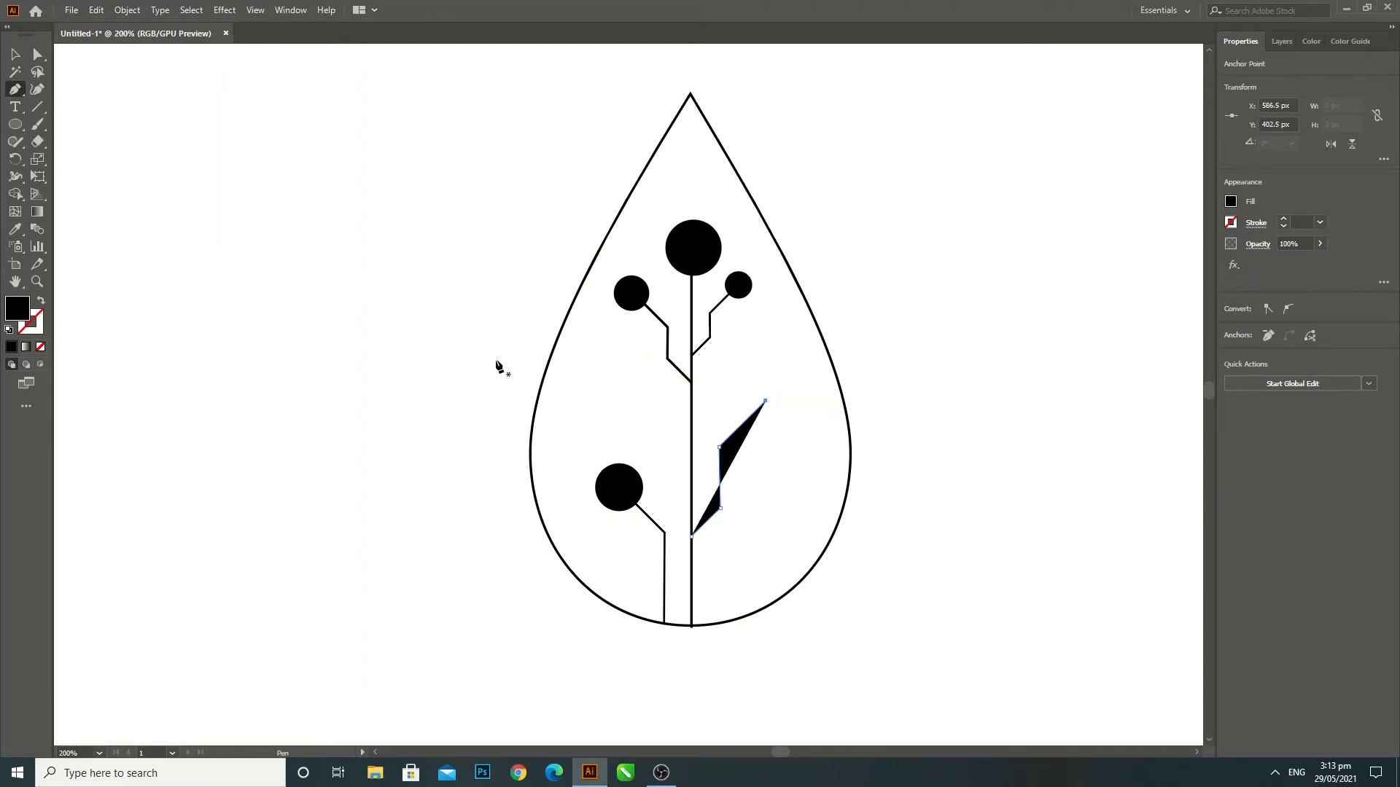
left_click(41, 301)
- Draw a zigzag branch up-left from the stem and nudge it down slightly
left_click(691, 463)
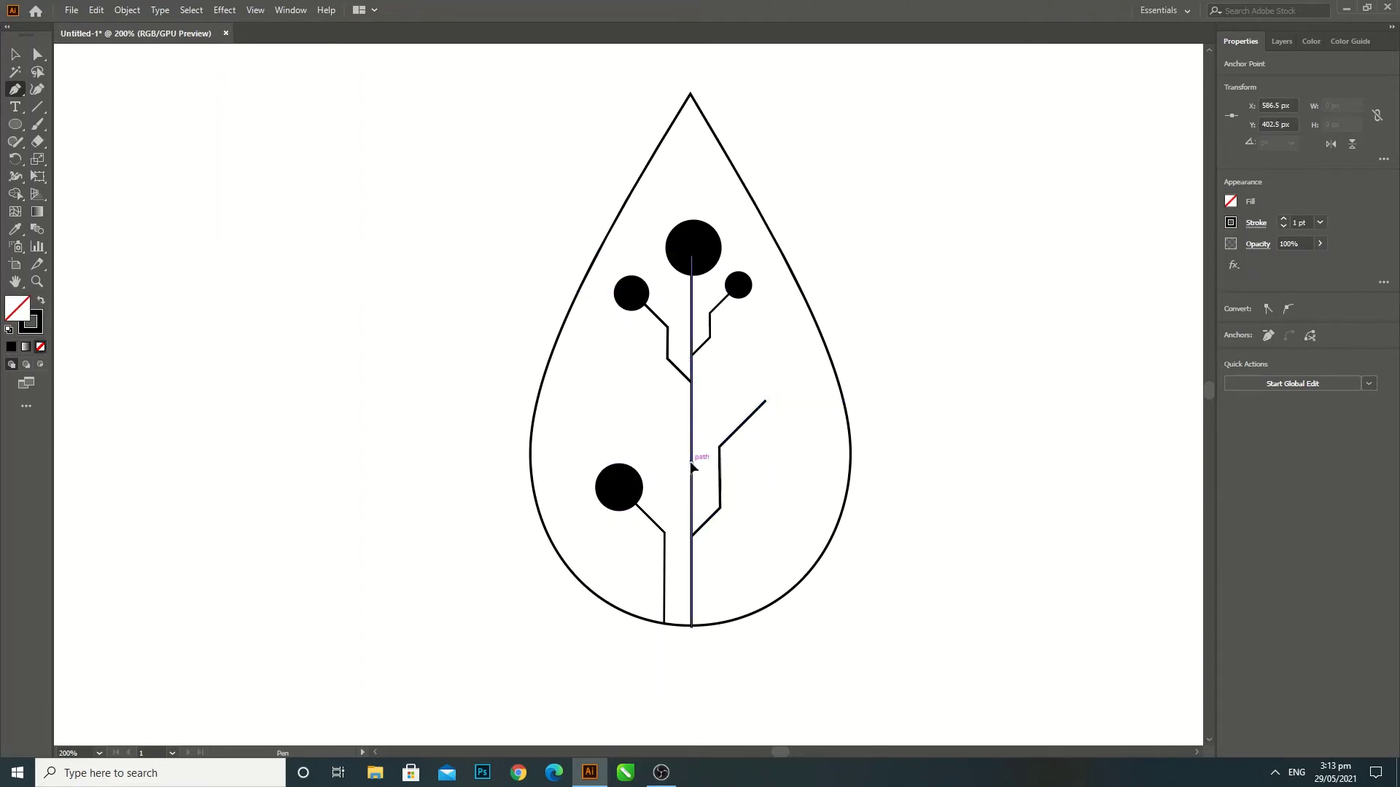
left_click(656, 428)
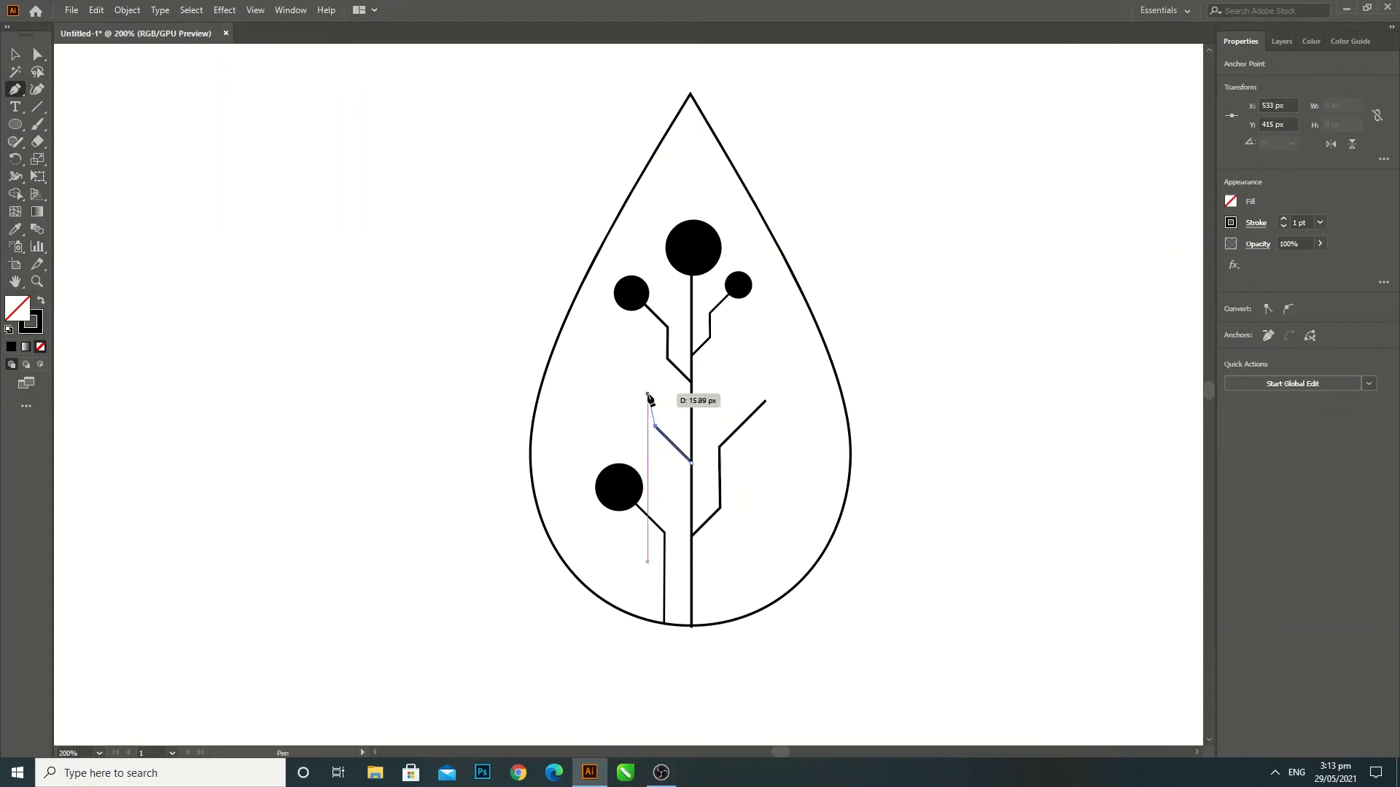
left_click(656, 392)
left_click(619, 355)
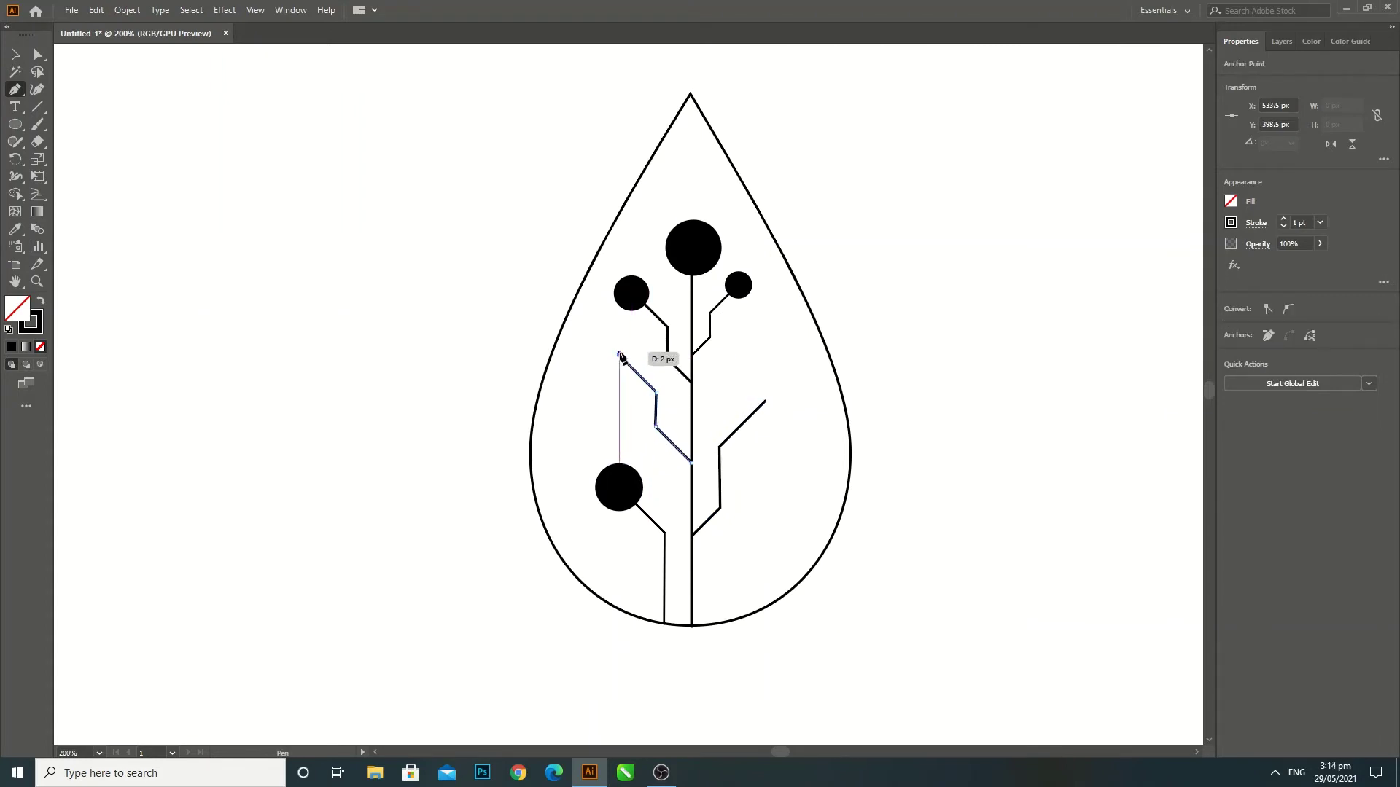
left_click(16, 53)
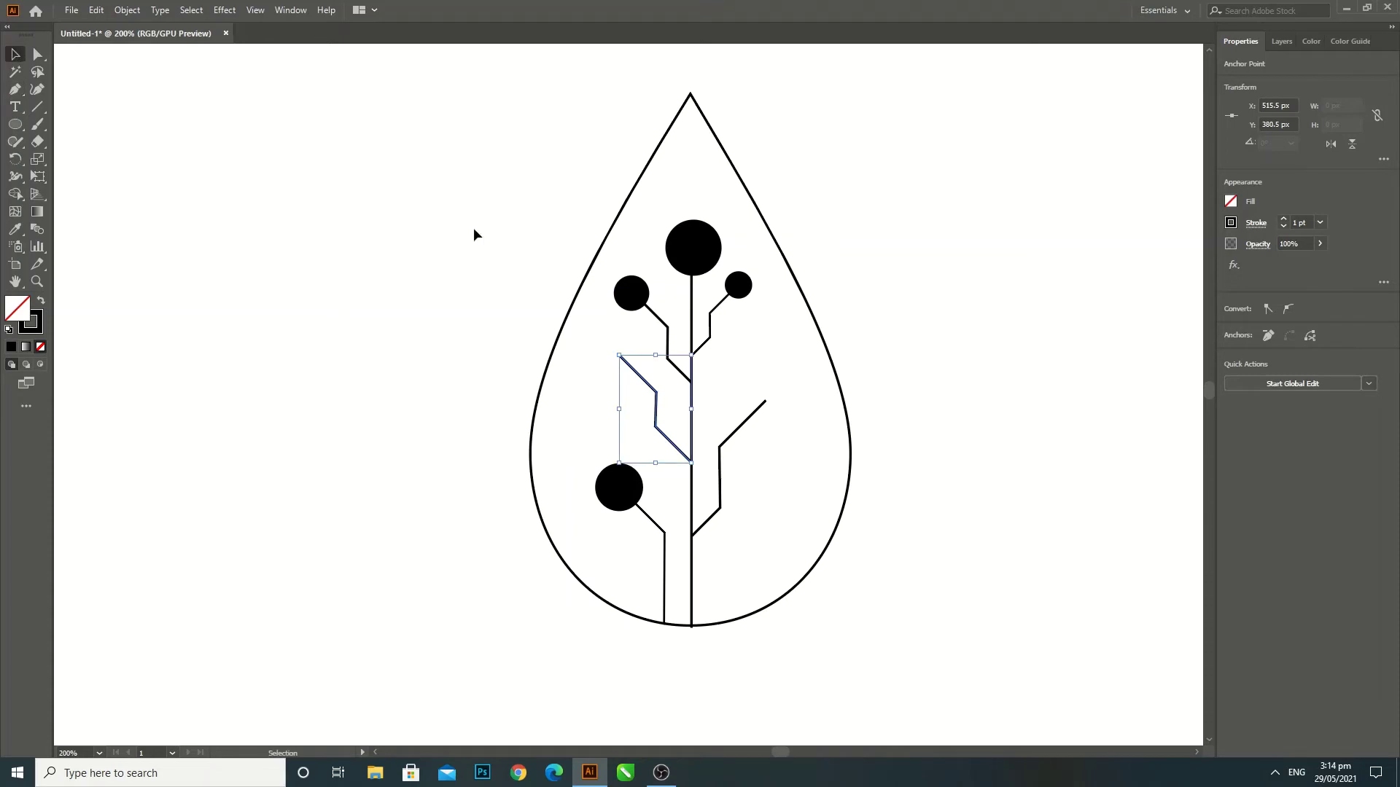
left_click(711, 415)
left_click(683, 453)
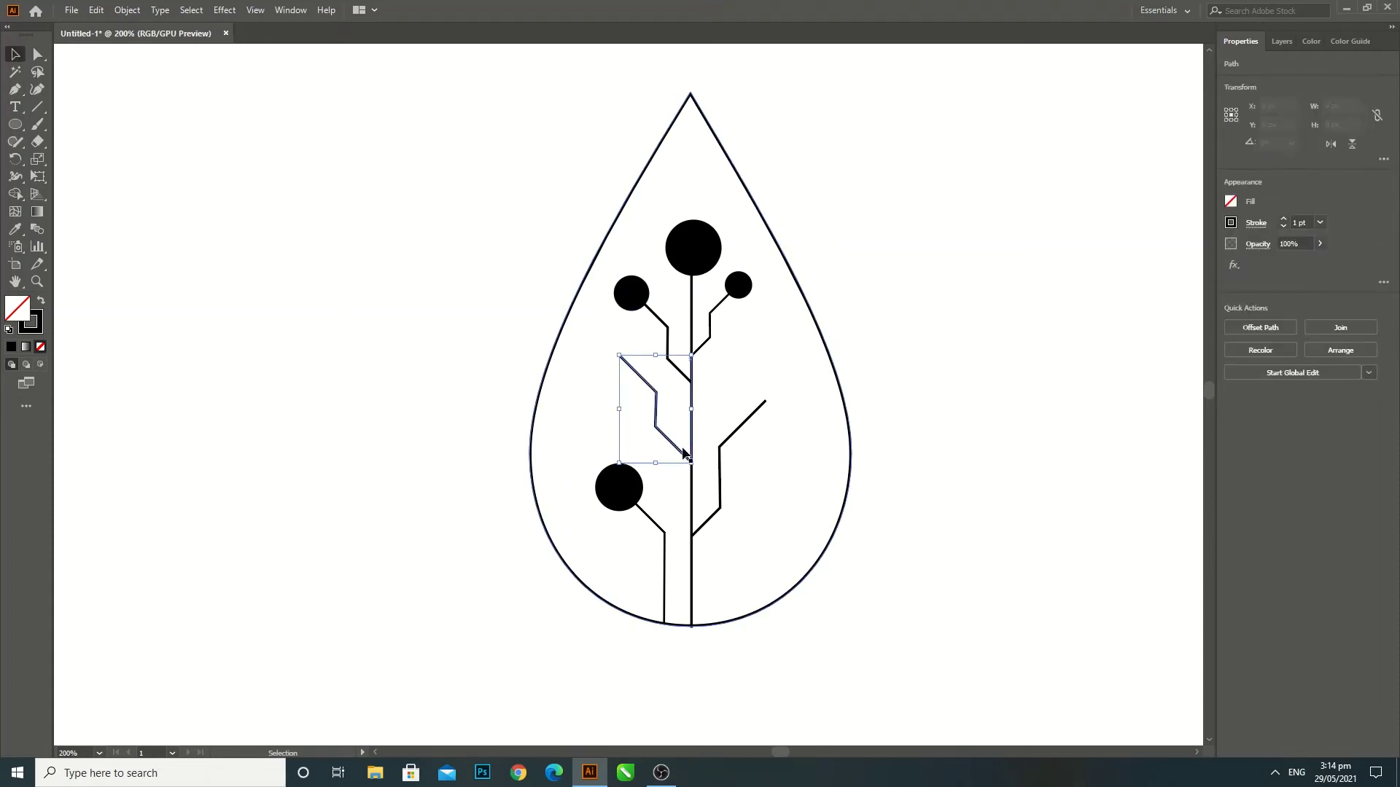
key("Down")
key("Down")
key("Down")
key("Down")
key("Down")
key("Down")
key("Down")
key("Down")
key("Down")
left_click(108, 301)
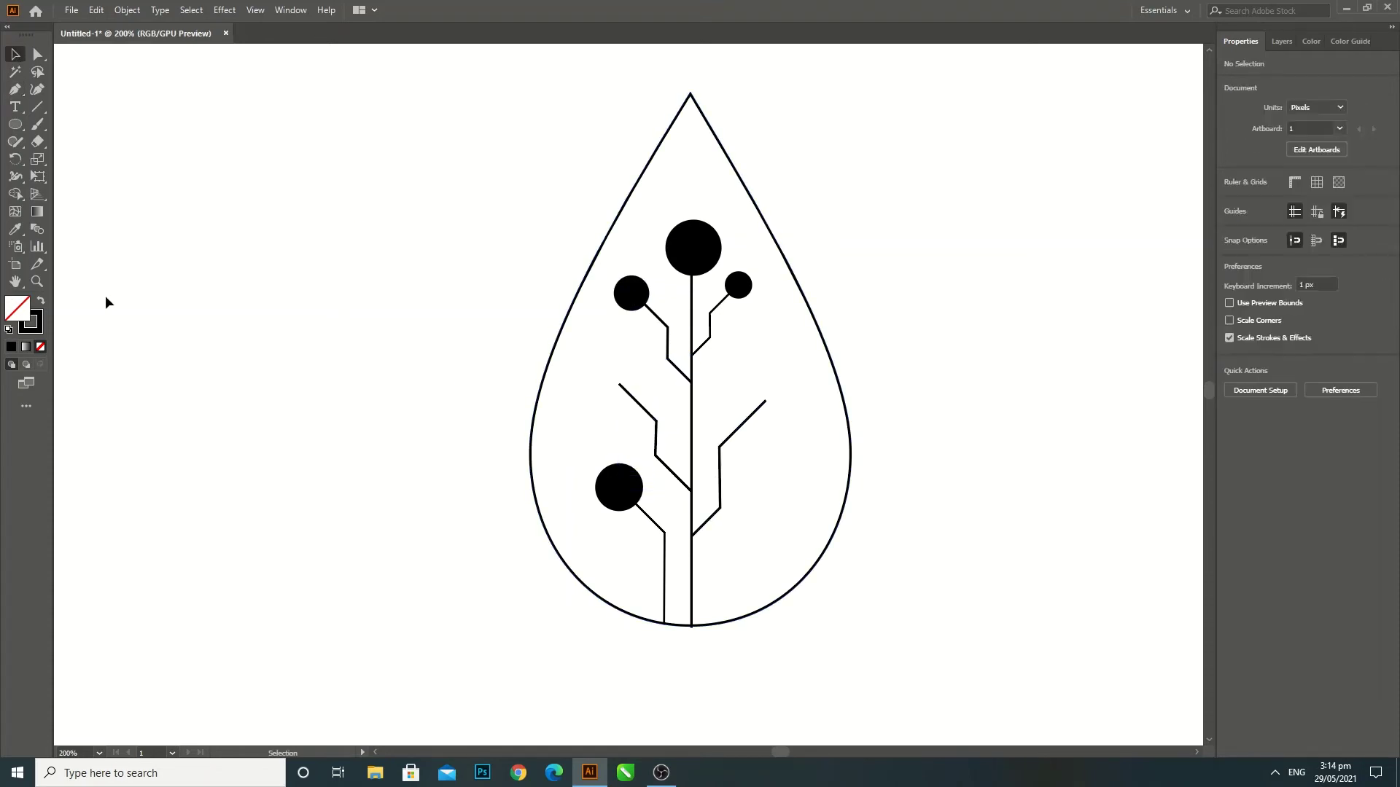
- Draw a zigzag branch from the upper stem angling up to the right
left_click(15, 89)
left_click(58, 90)
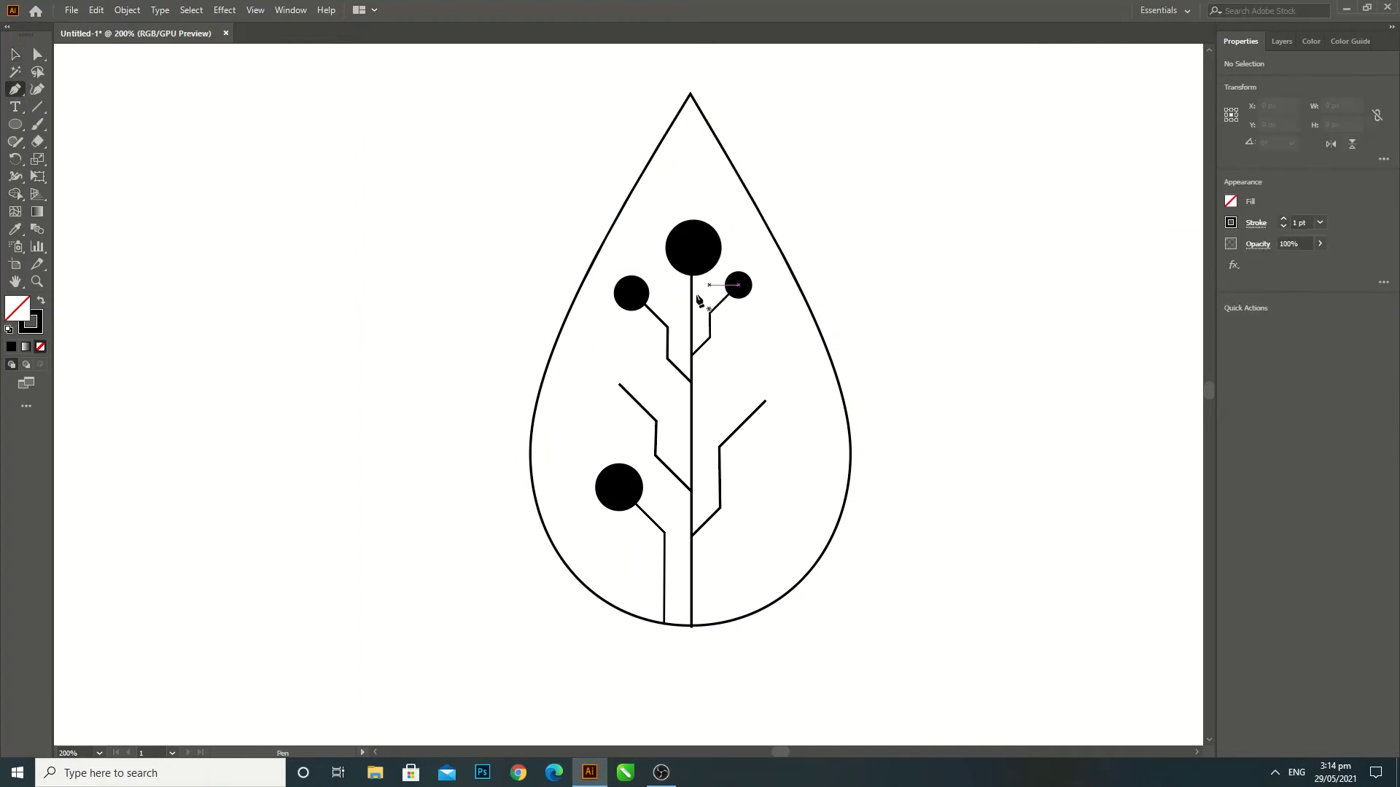
left_click(691, 427)
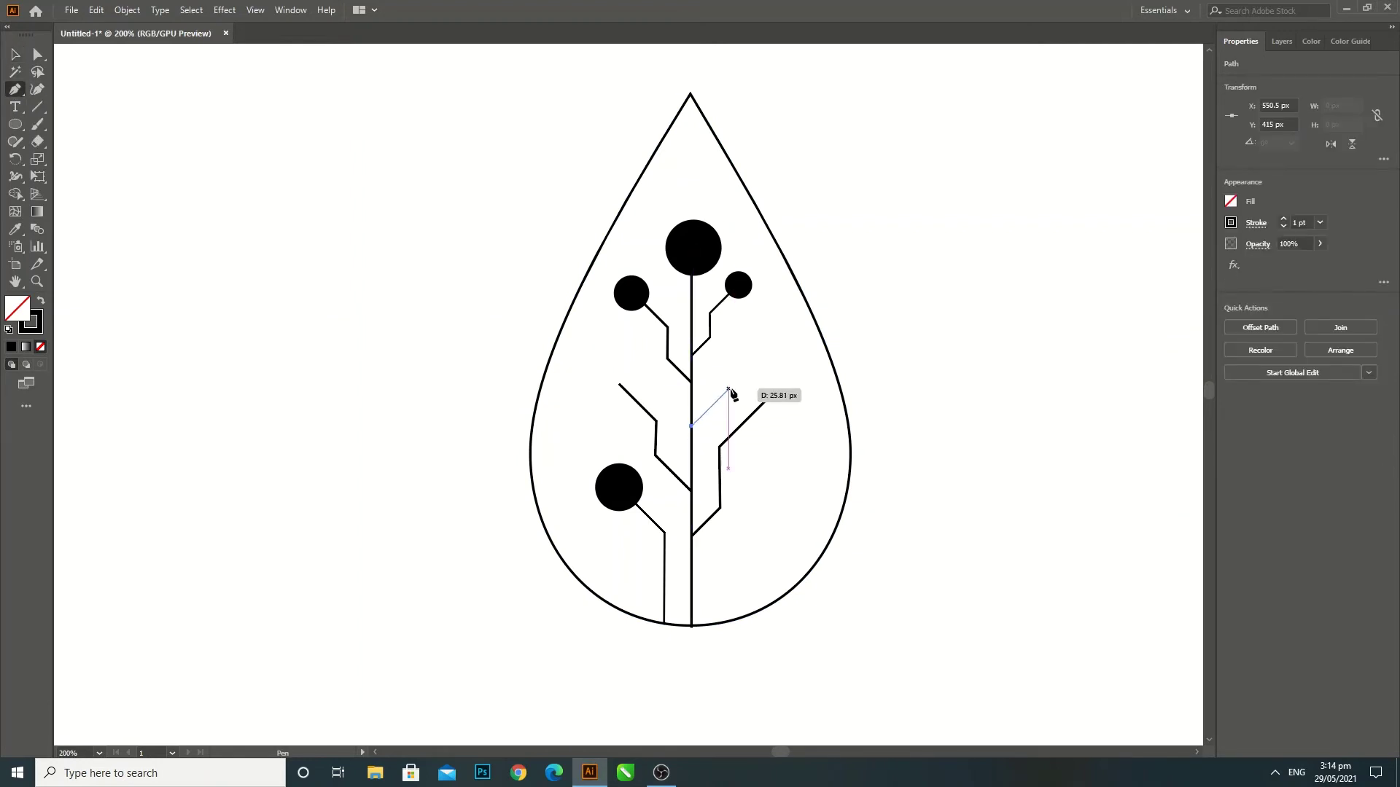
left_click(728, 388)
left_click(728, 353)
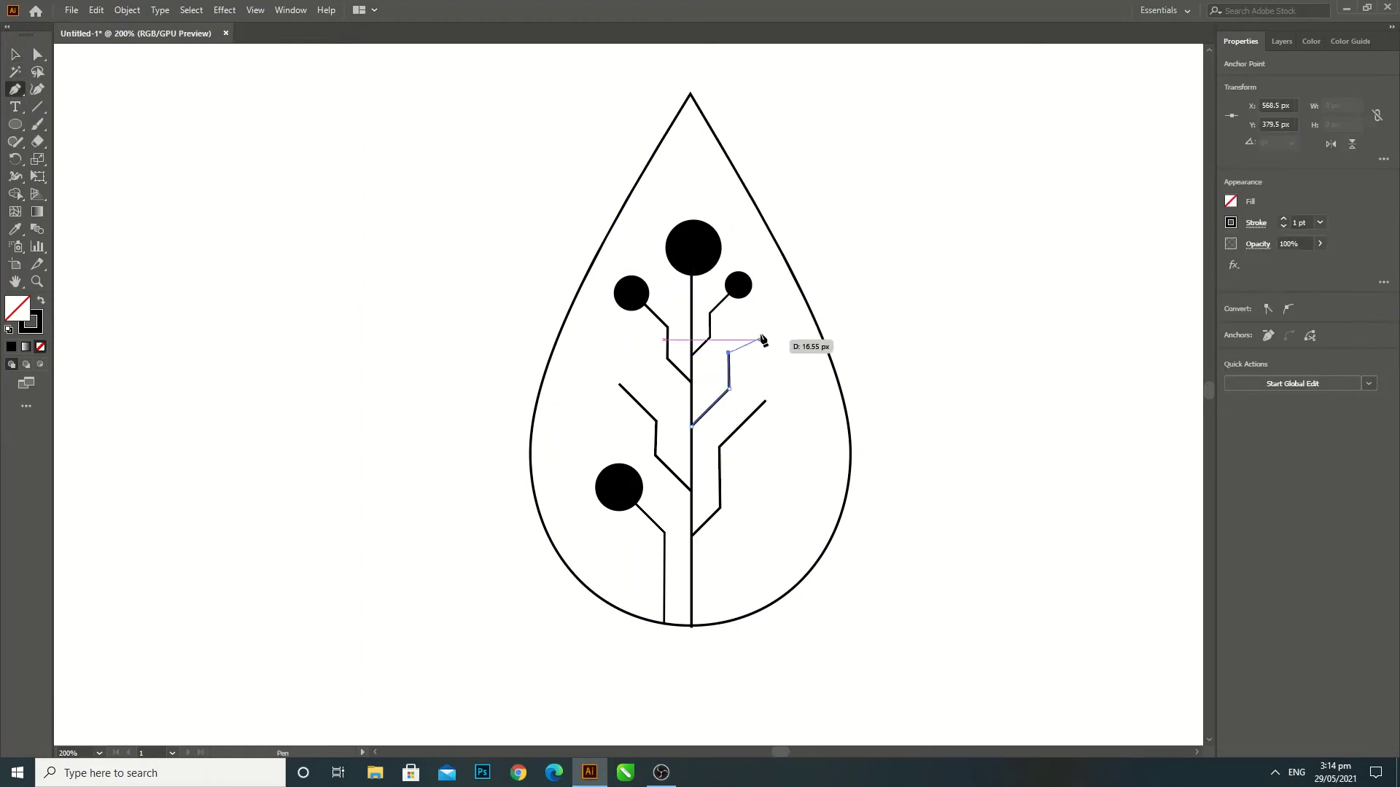
left_click(756, 326)
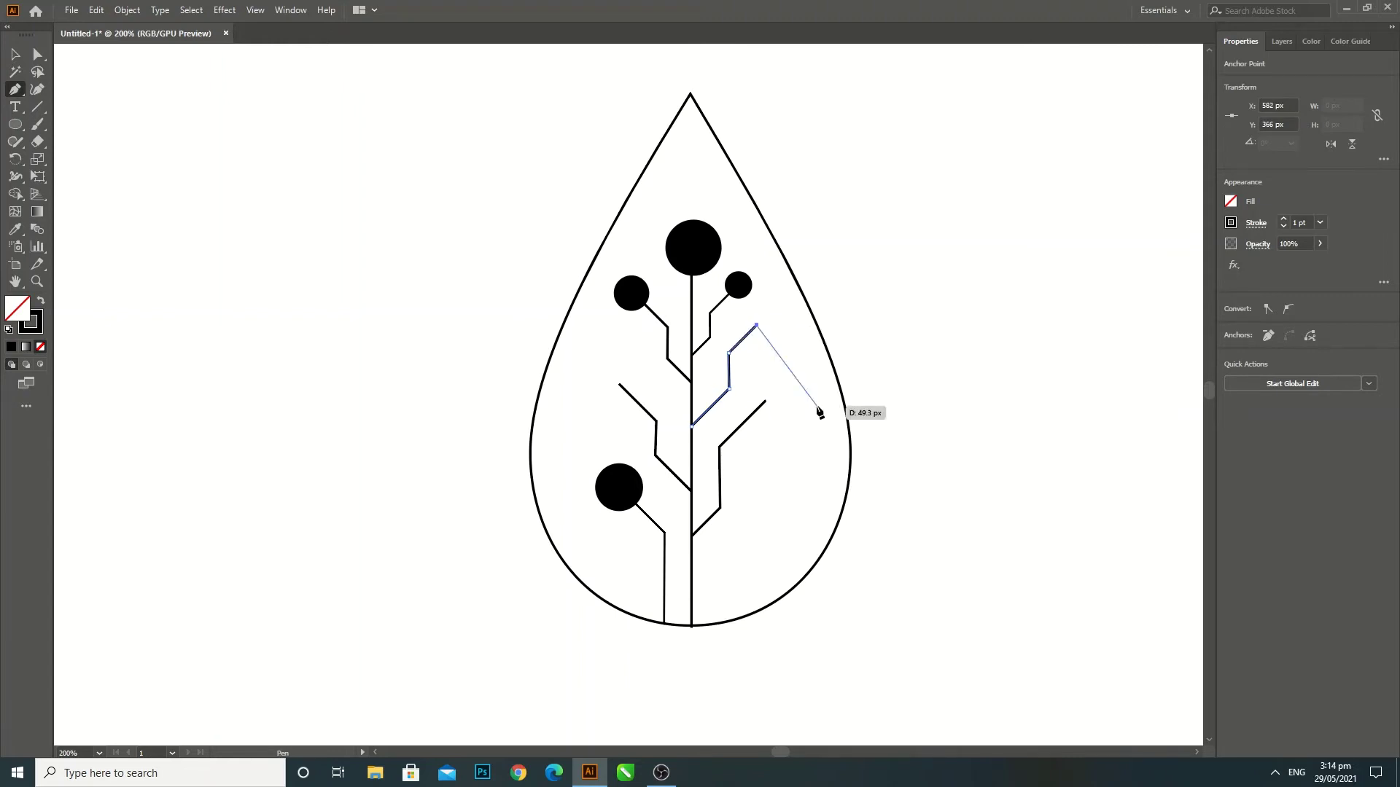
left_click(15, 53)
left_click(632, 293)
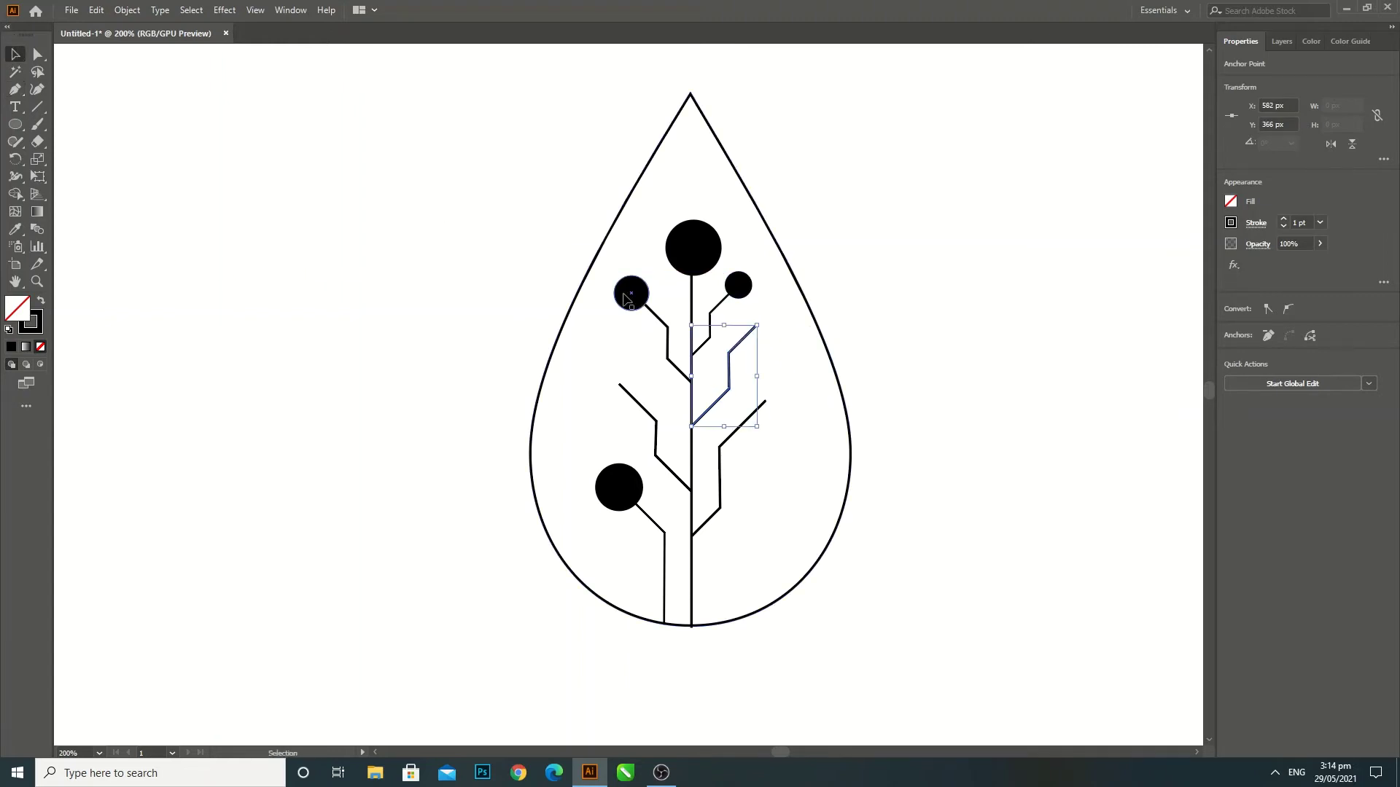
- Alt-drag copies of the small dot onto the upper-right and left branch ends
left_click_drag(632, 293, 765, 318)
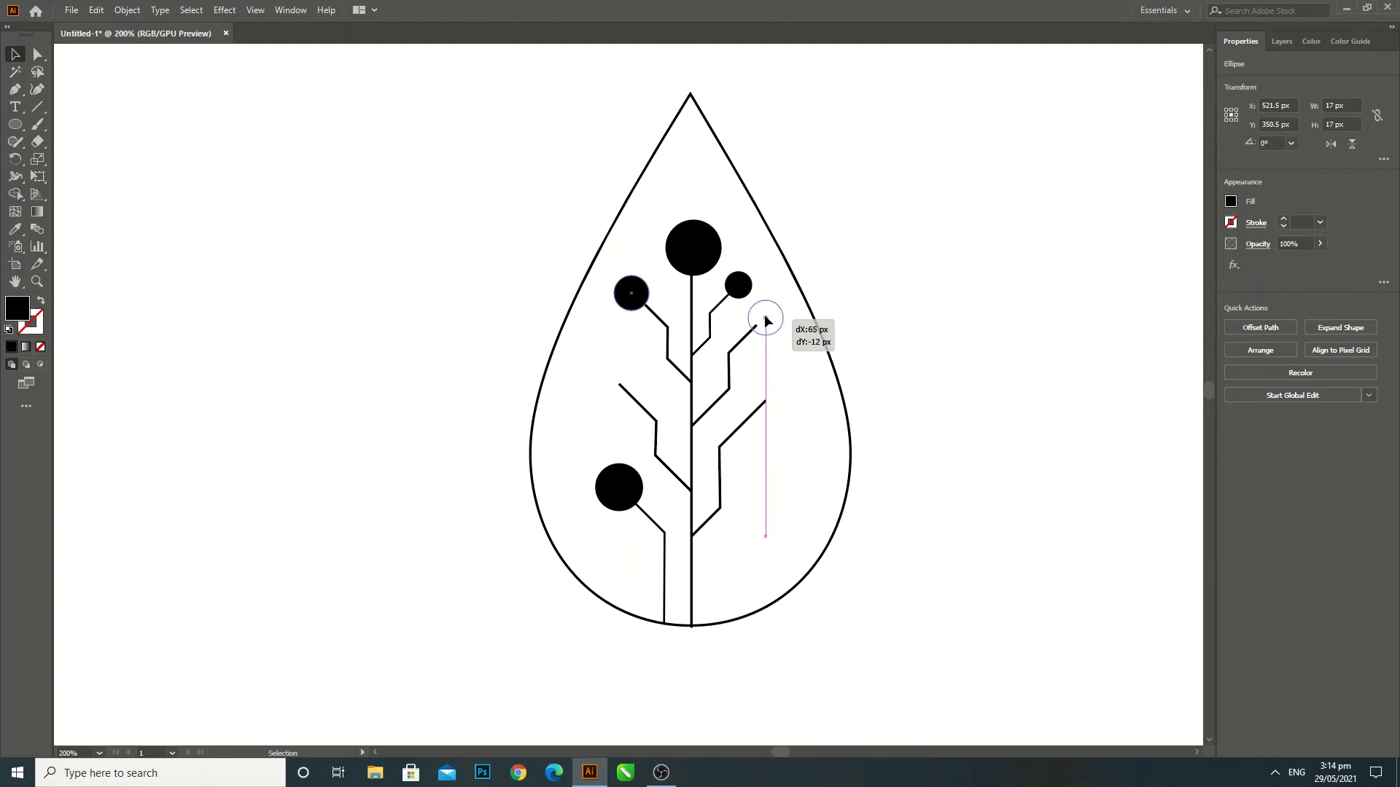
left_click(616, 421)
double_click(765, 319)
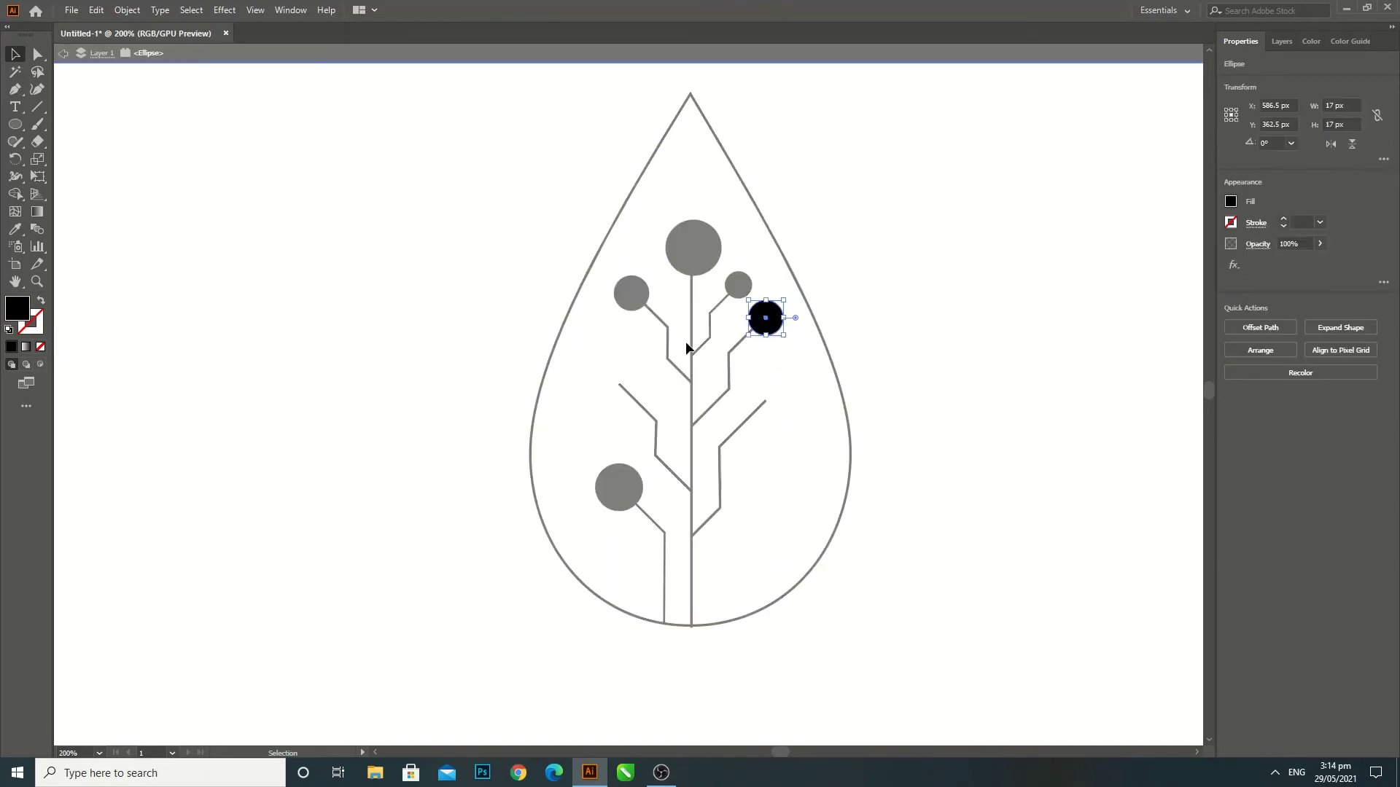
key("Escape")
mouse_move(765, 319)
left_mouse_down()
mouse_move(406, 355)
mouse_move(614, 382)
left_mouse_up()
left_click(1034, 438)
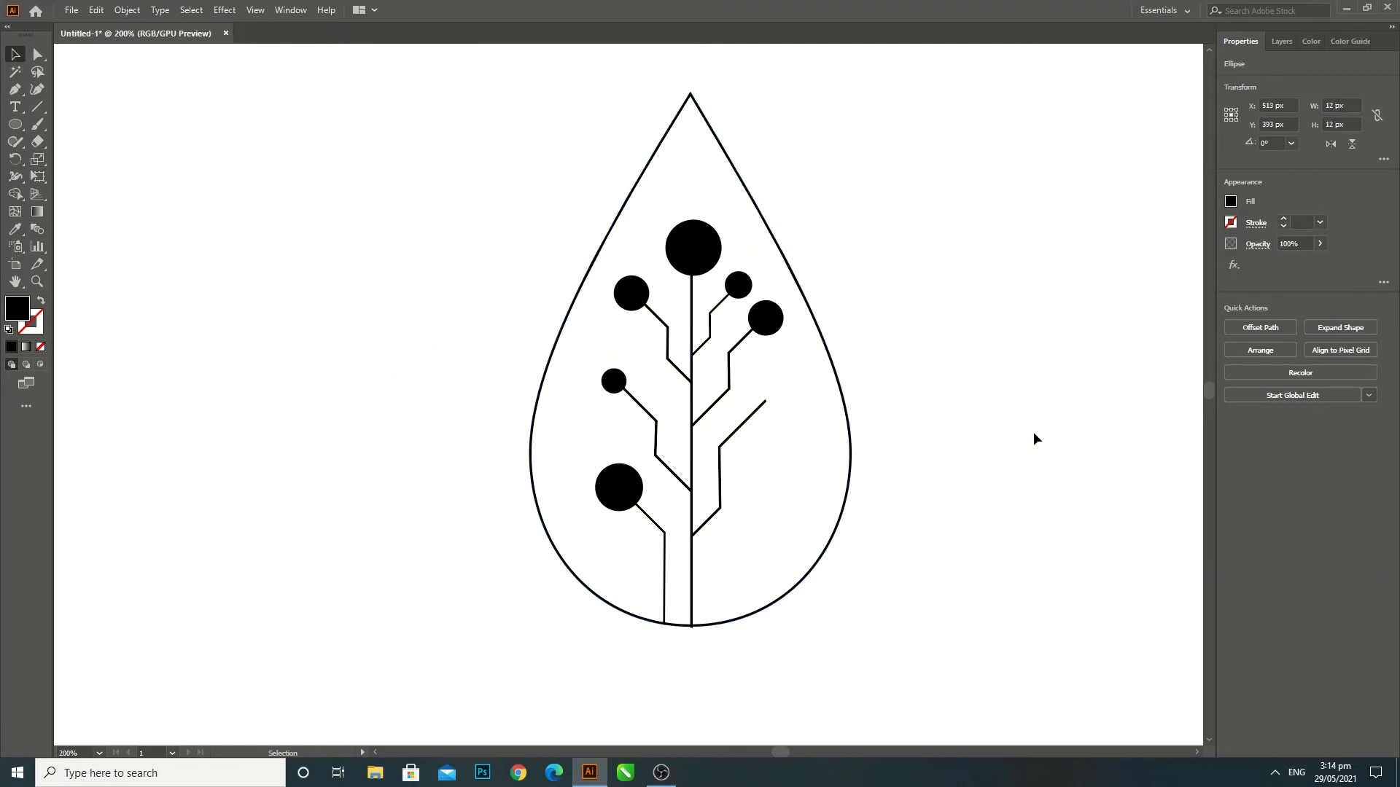
- Copy a small dot onto the lower-right branch end and fine-tune its position
left_click(628, 300)
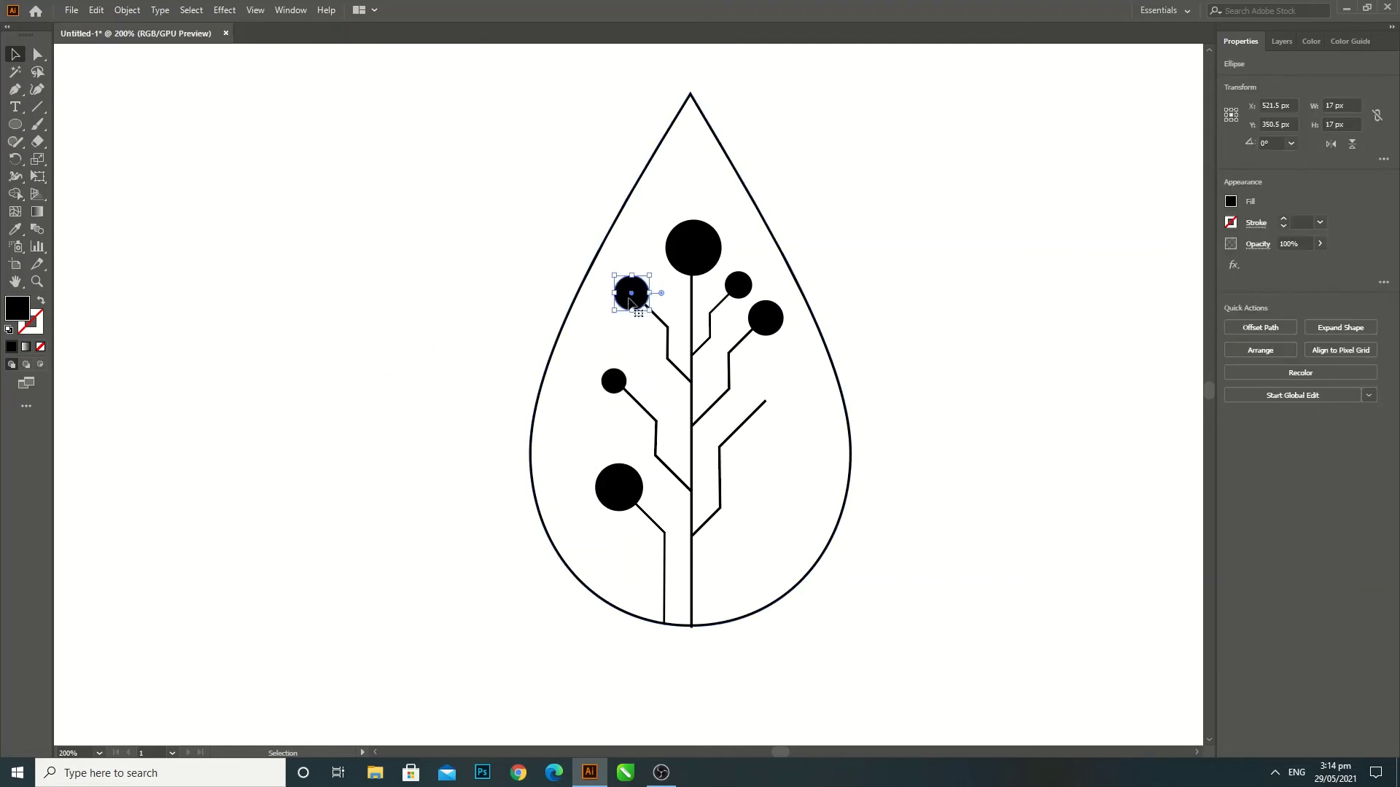
mouse_move(628, 300)
left_mouse_down()
mouse_move(964, 353)
mouse_move(779, 395)
left_mouse_up()
left_click(997, 384)
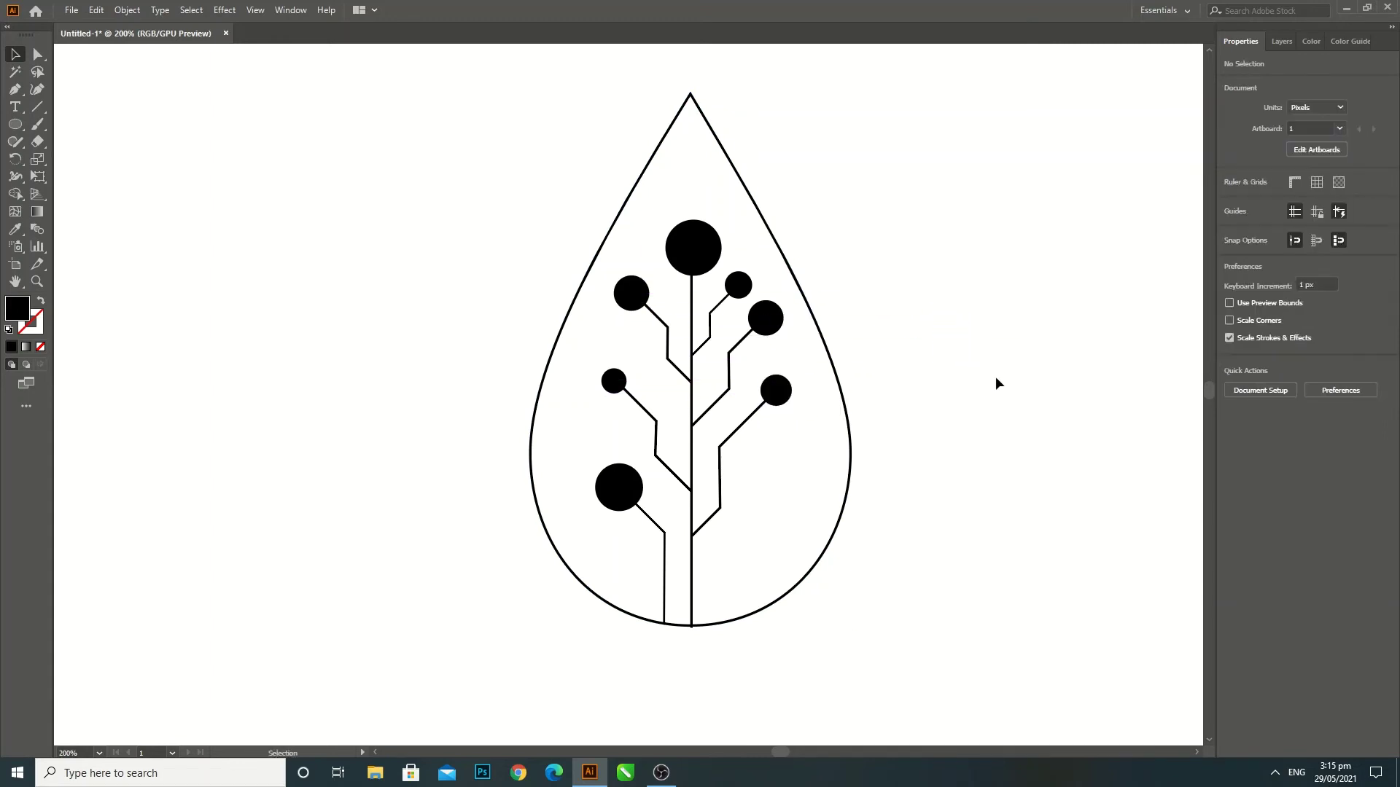
left_click(835, 364)
left_click(946, 408)
- Fill the teardrop with orange chosen in the Color Picker
left_click(795, 281)
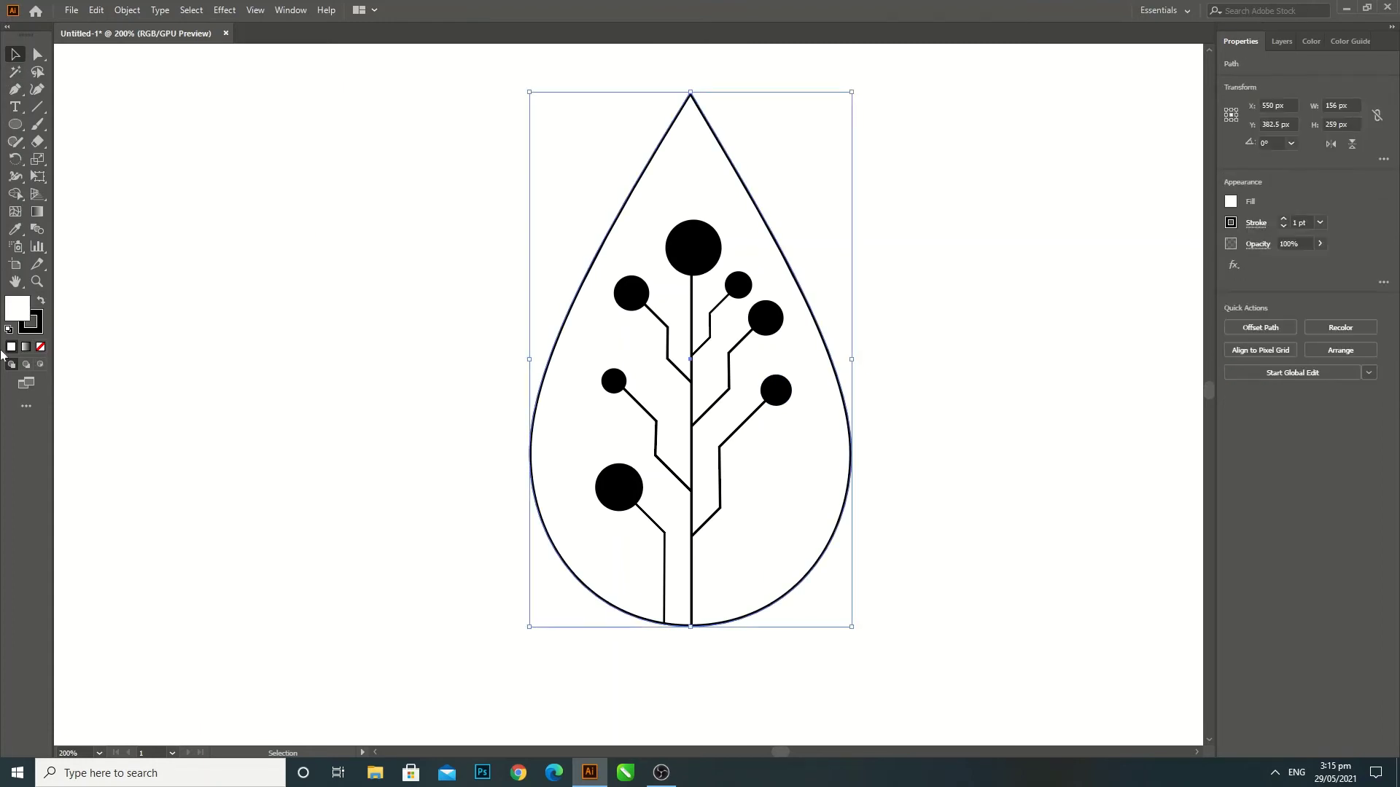
double_click(16, 316)
left_click(943, 340)
left_click_drag(907, 261, 899, 179)
key("Return")
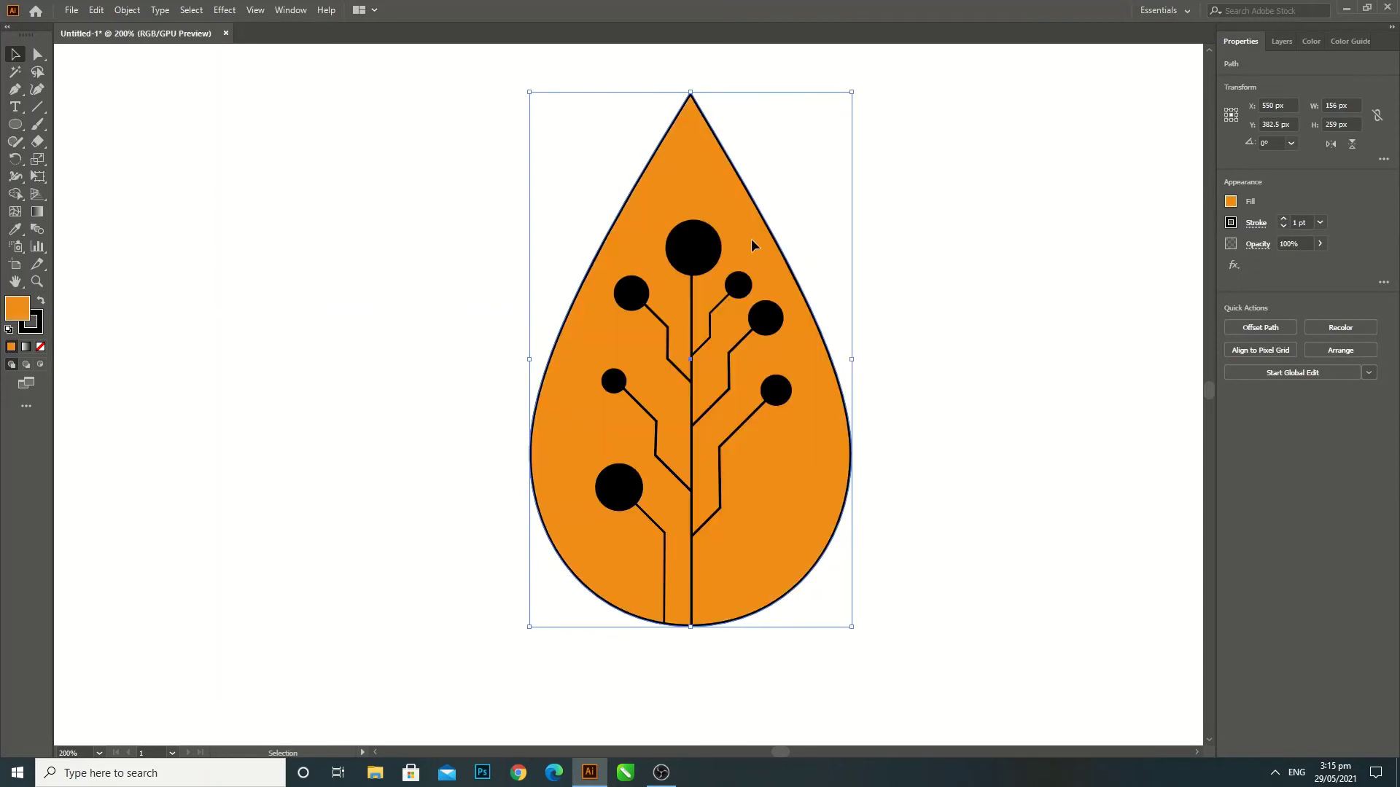
- Set the teardrop's stroke to None, leaving the black circuit tree intact
left_click(967, 264)
left_click(36, 323)
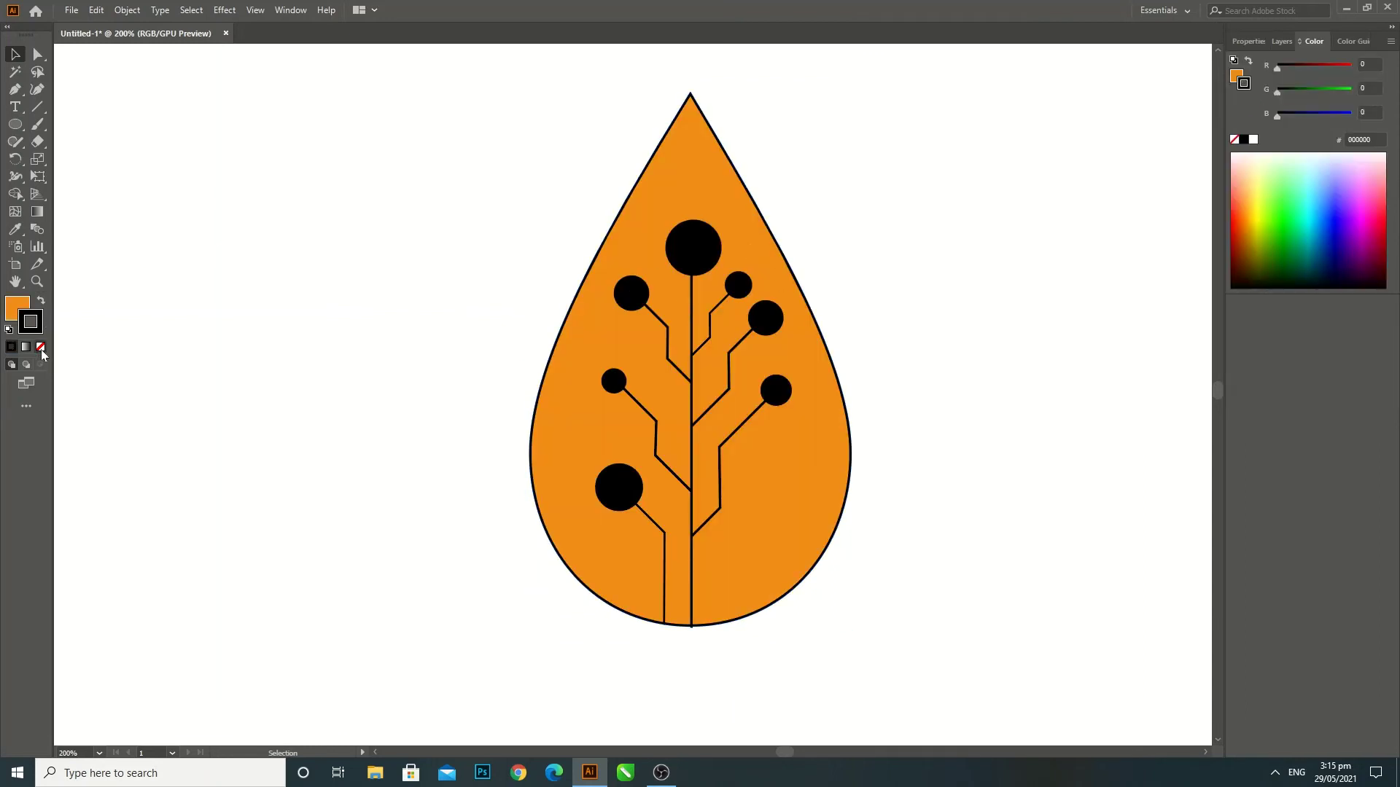
left_click(732, 165)
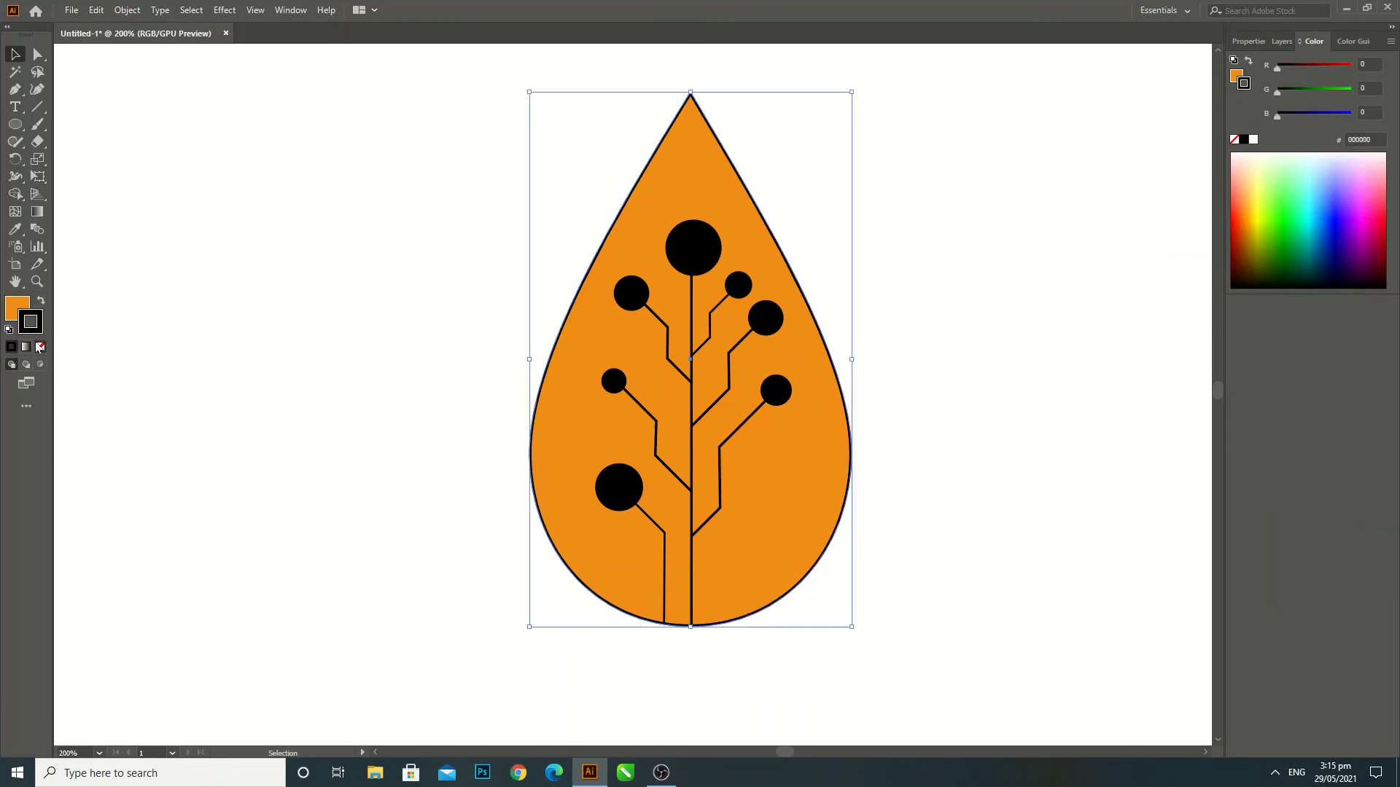
left_click(40, 347)
left_click(343, 303)
left_click_drag(434, 69, 920, 526)
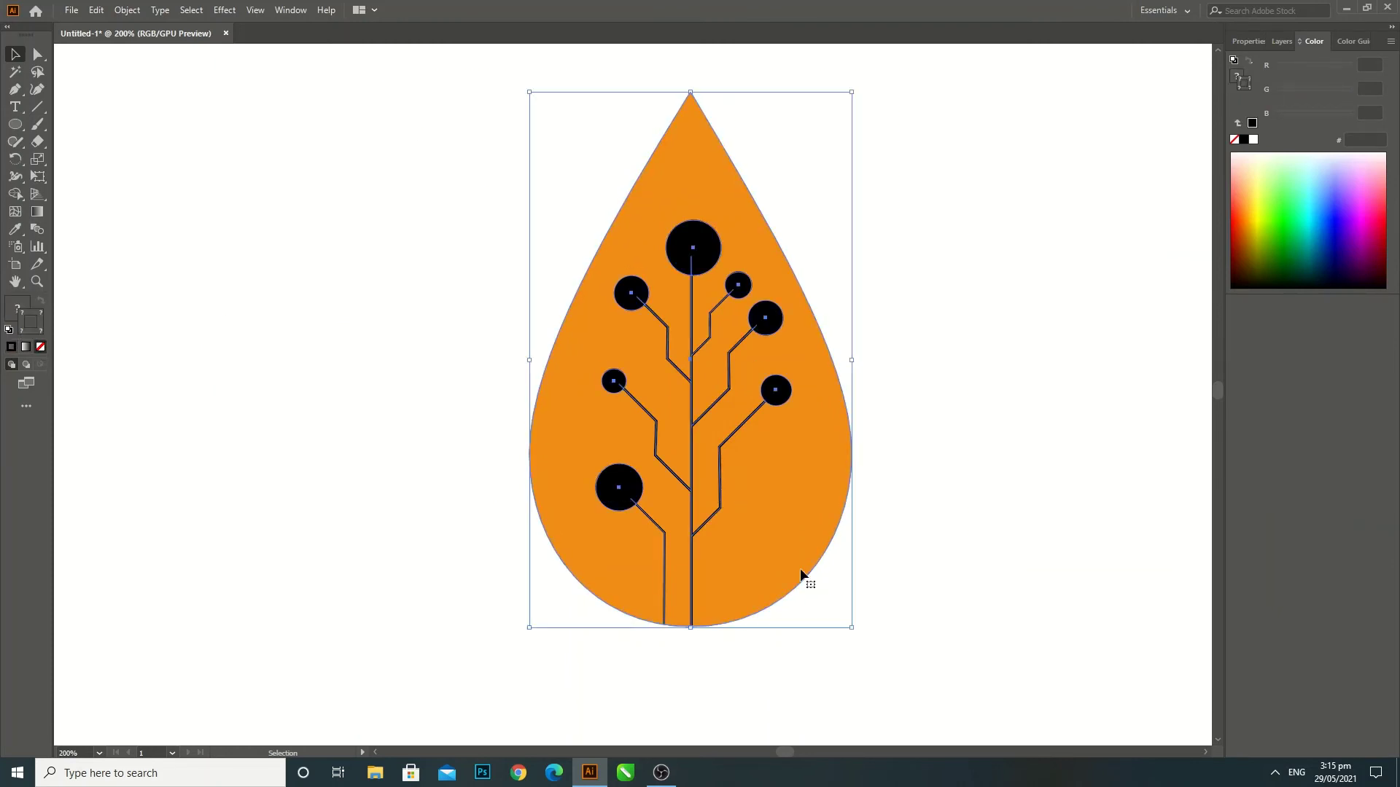
left_click(789, 560, "shift")
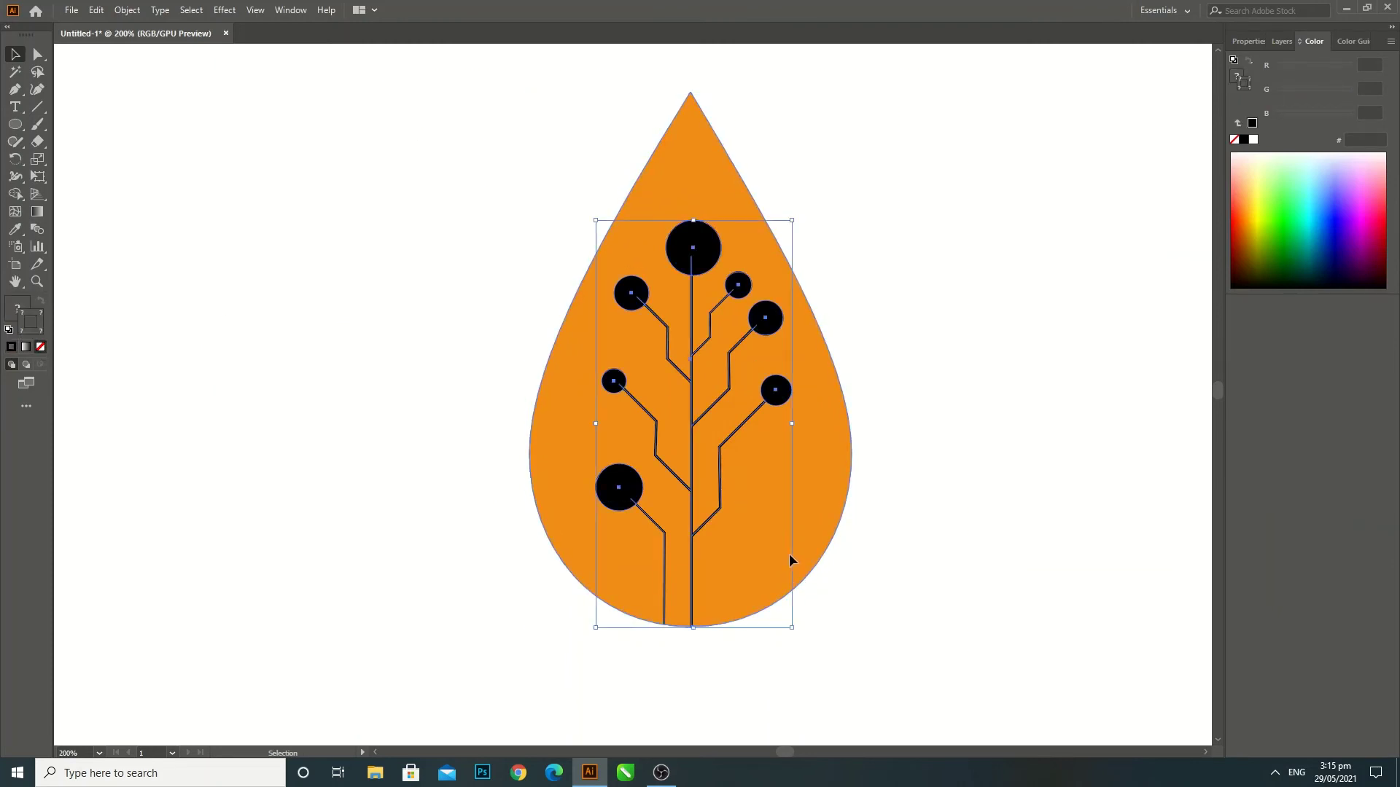
left_click(920, 335)
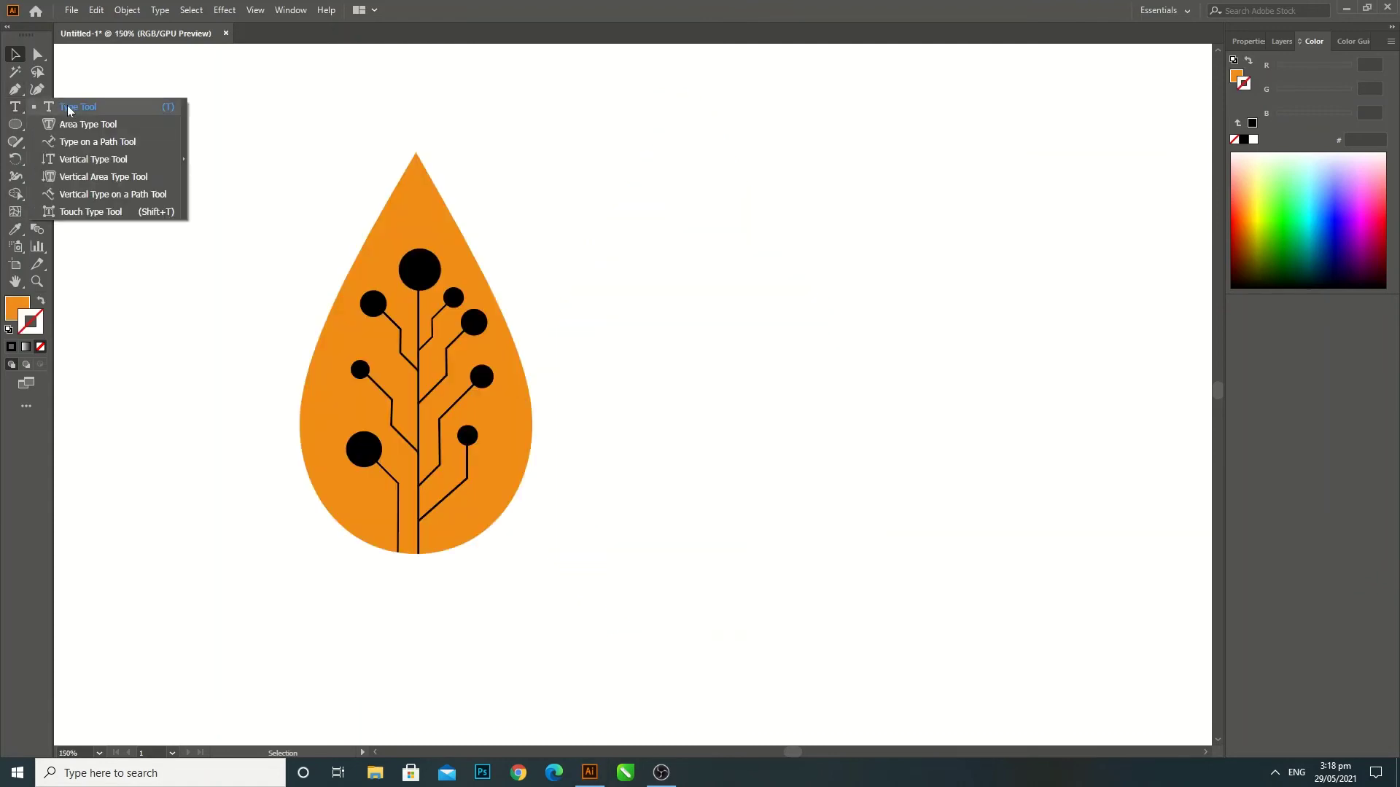
- Type PETRO and TECH as two text lines and place them beside the teardrop
left_click(91, 115)
left_click(698, 307)
key("BackSpace")
type("Petro")
key("BackSpace")
key("BackSpace")
key("BackSpace")
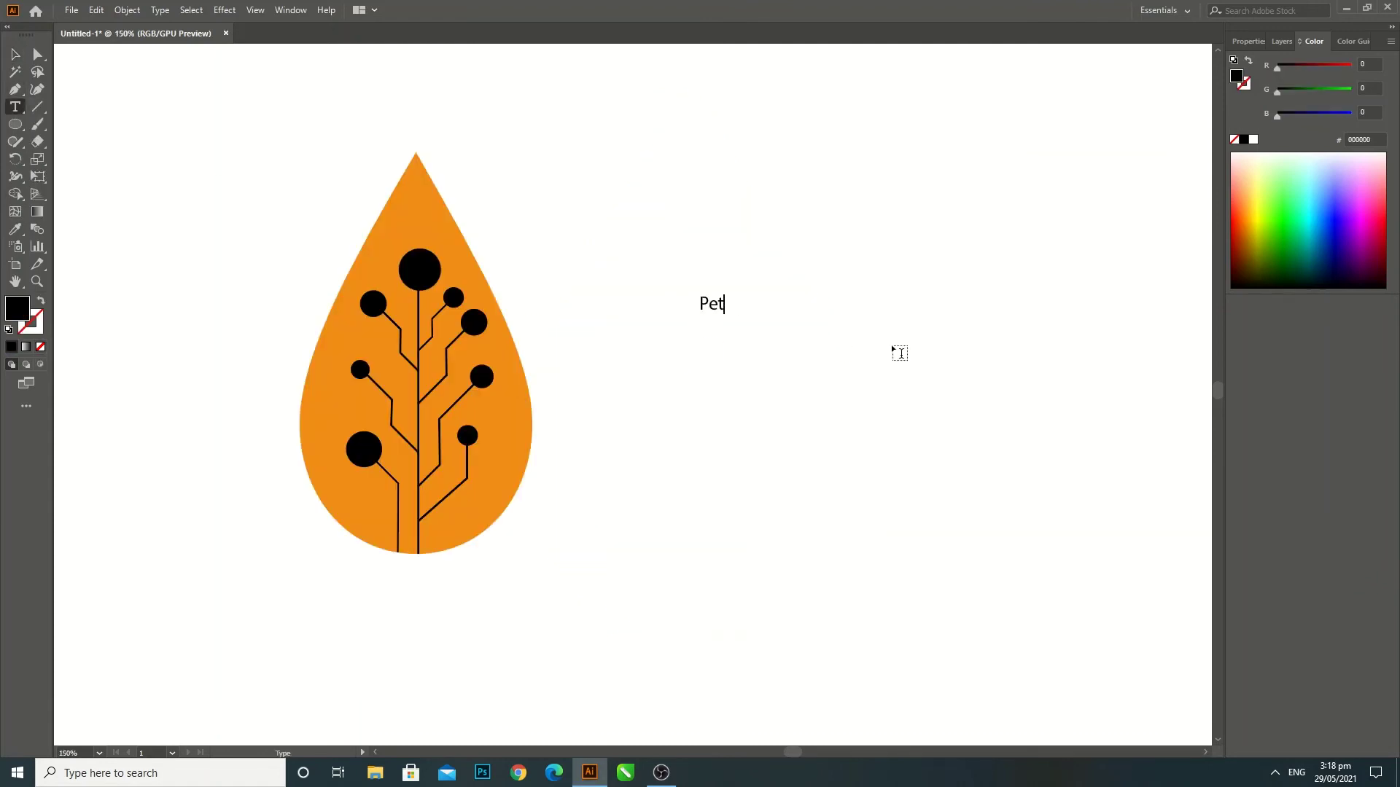
key("BackSpace")
type("ETRO")
left_click(730, 382)
type("TECH")
key("Escape")
left_click_drag(725, 305, 654, 317)
left_click_drag(724, 373, 653, 357)
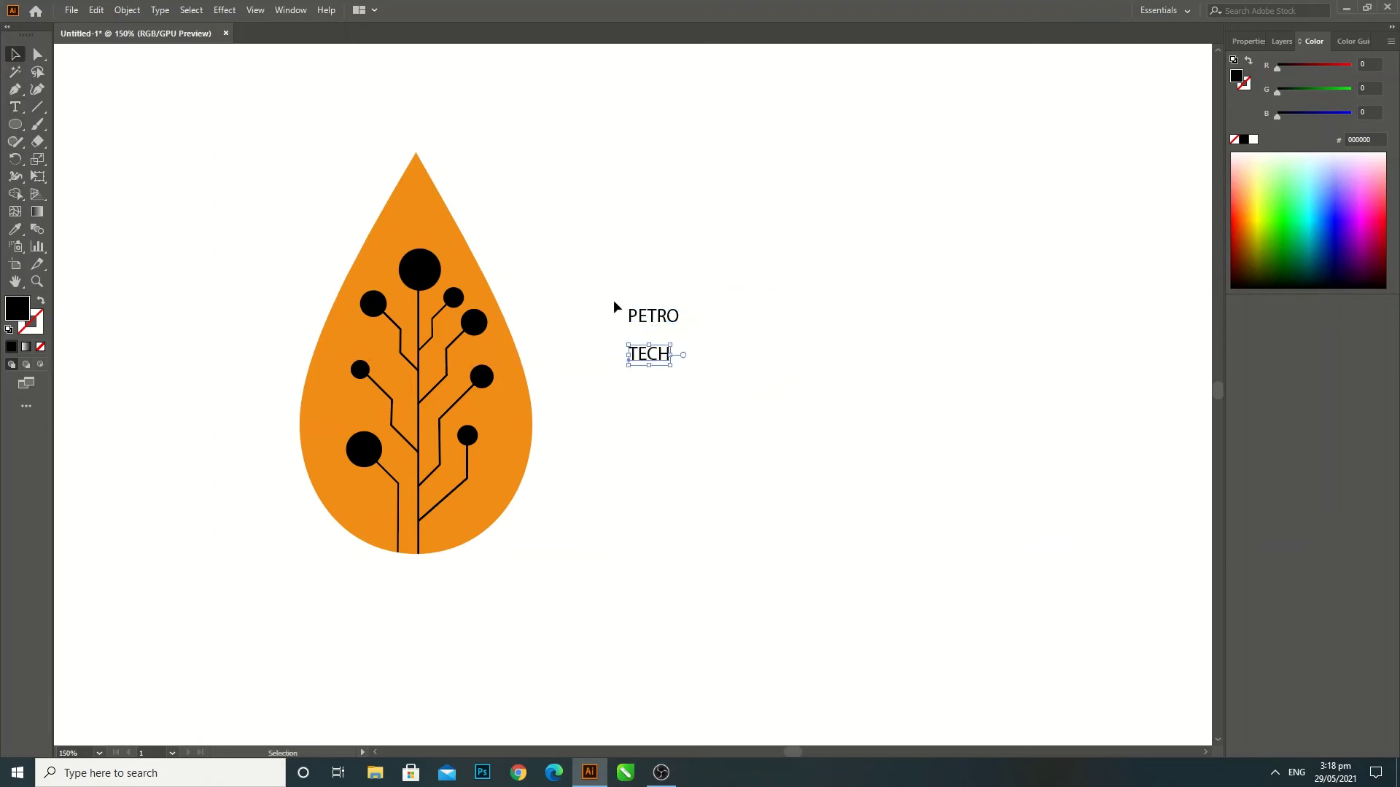
- Set the text size to 90 pt and line TECH up under PETRO
left_click(1248, 41)
left_click(1291, 362)
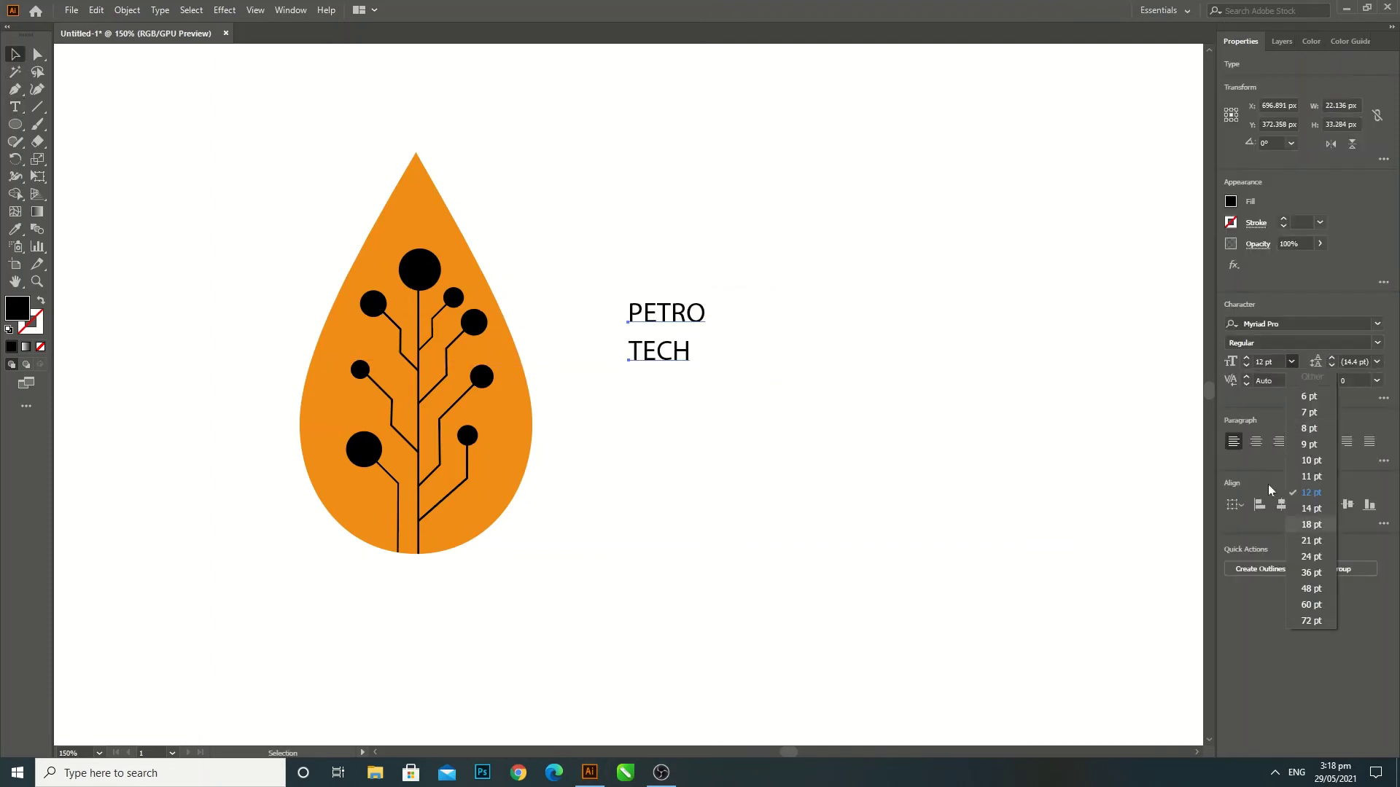
left_click(1271, 361)
type("90")
key("Return")
mouse_move(773, 328)
left_mouse_down()
mouse_move(772, 423)
mouse_move(675, 427)
left_mouse_up()
- Apply the Enclave Demo font to both lines at 70 pt
left_click(759, 292, "shift")
left_click(1298, 324)
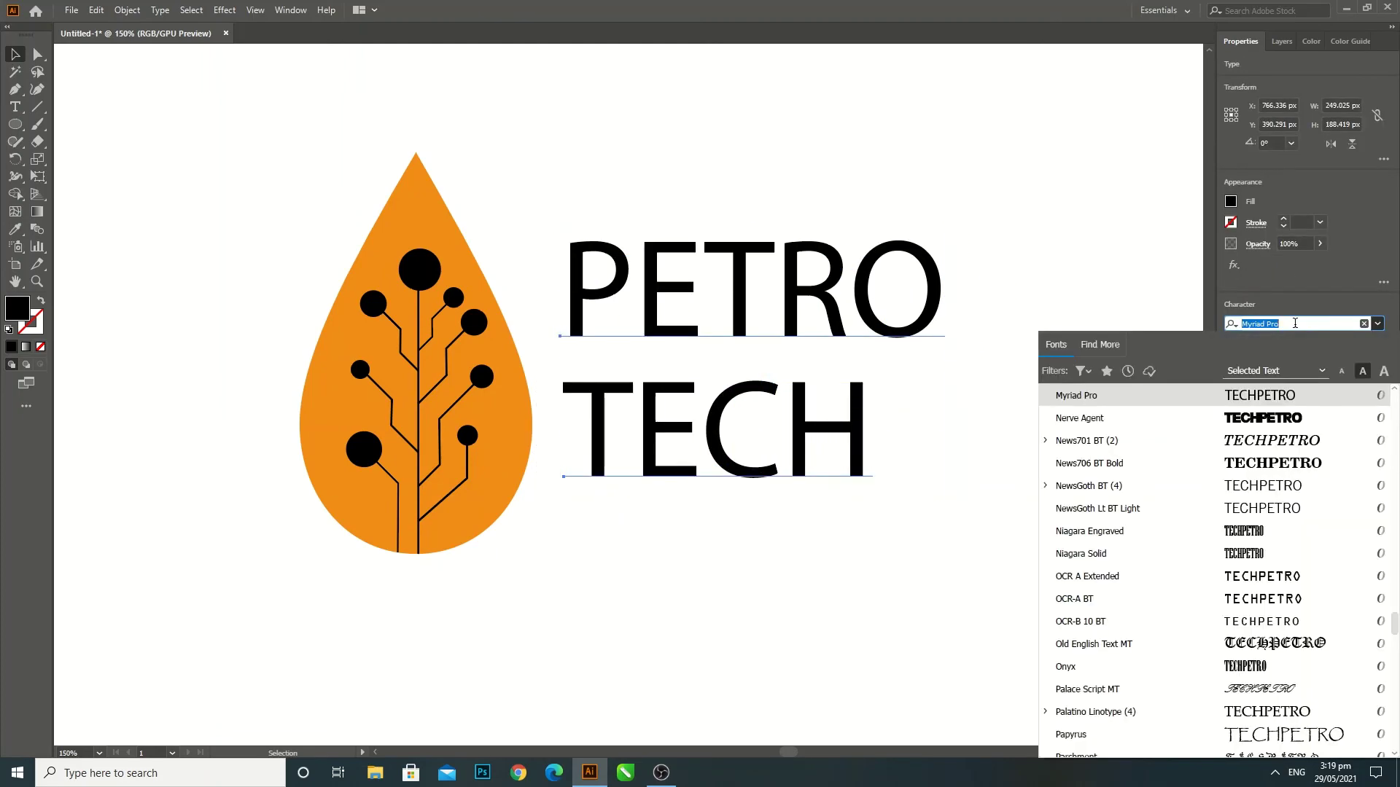
type("ENC")
left_click(1070, 399)
double_click(1265, 362)
type("80")
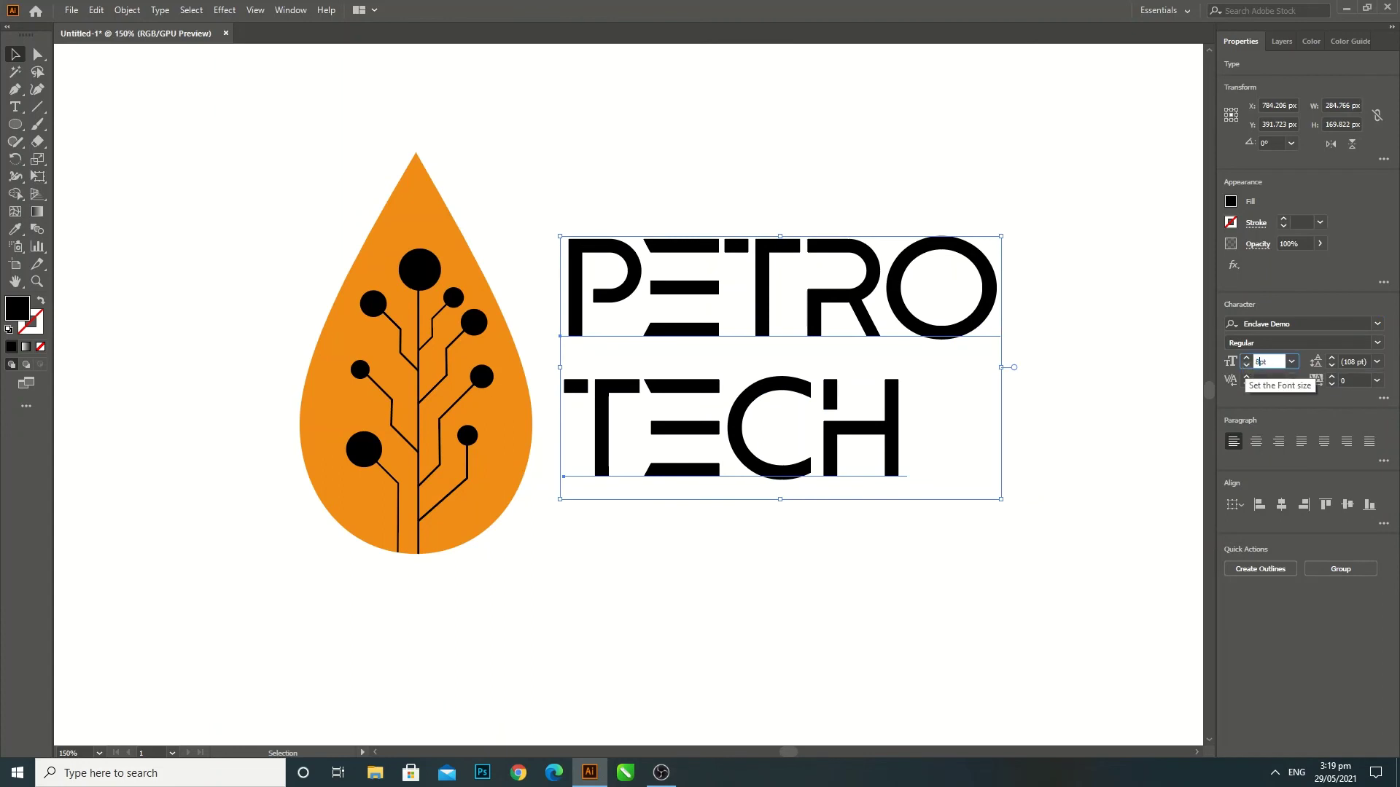
key("Return")
type("70")
key("Return")
- Stack PETRO closely above TECH and colour PETRO orange
left_click(977, 503)
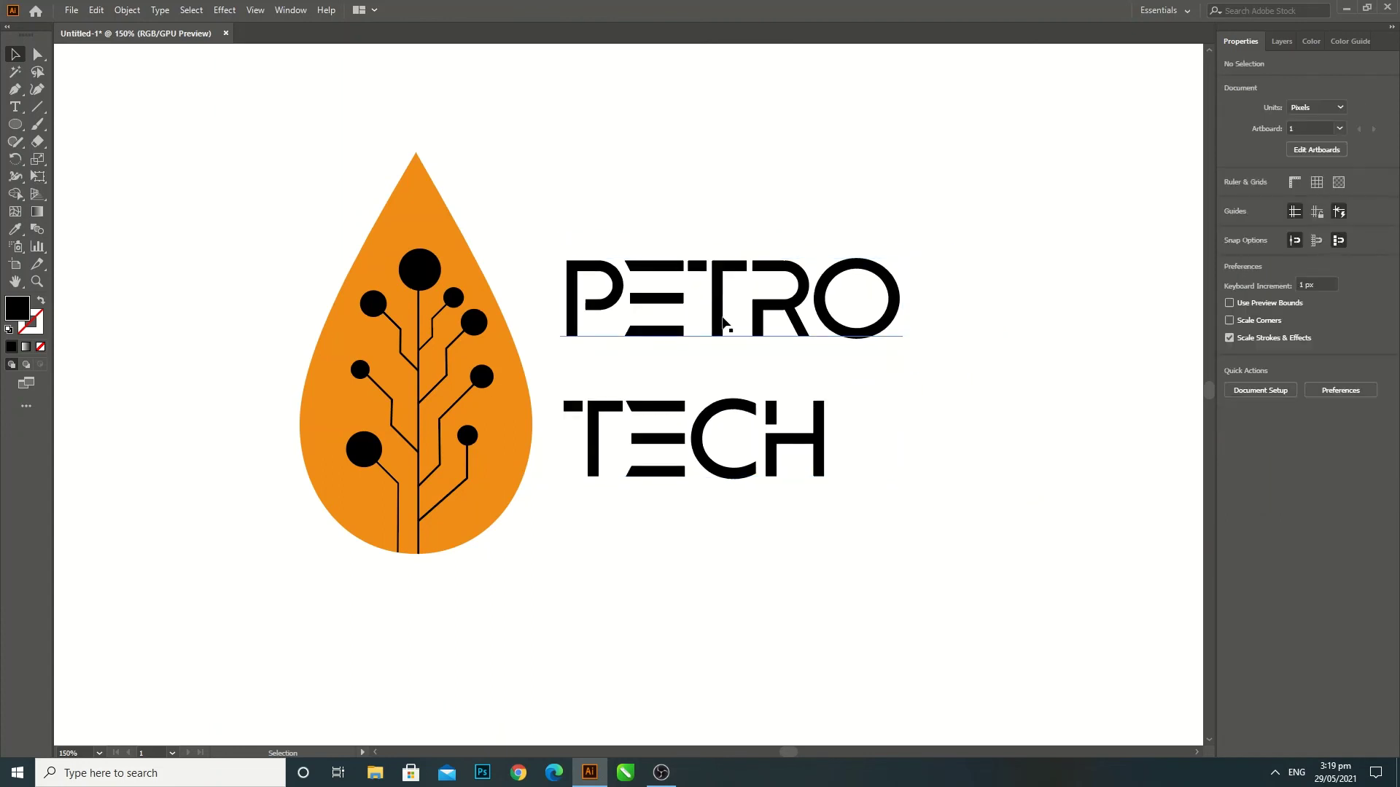
left_click_drag(719, 313, 719, 323)
left_click_drag(700, 437, 700, 448)
left_click(718, 336)
left_click_drag(718, 335, 719, 364)
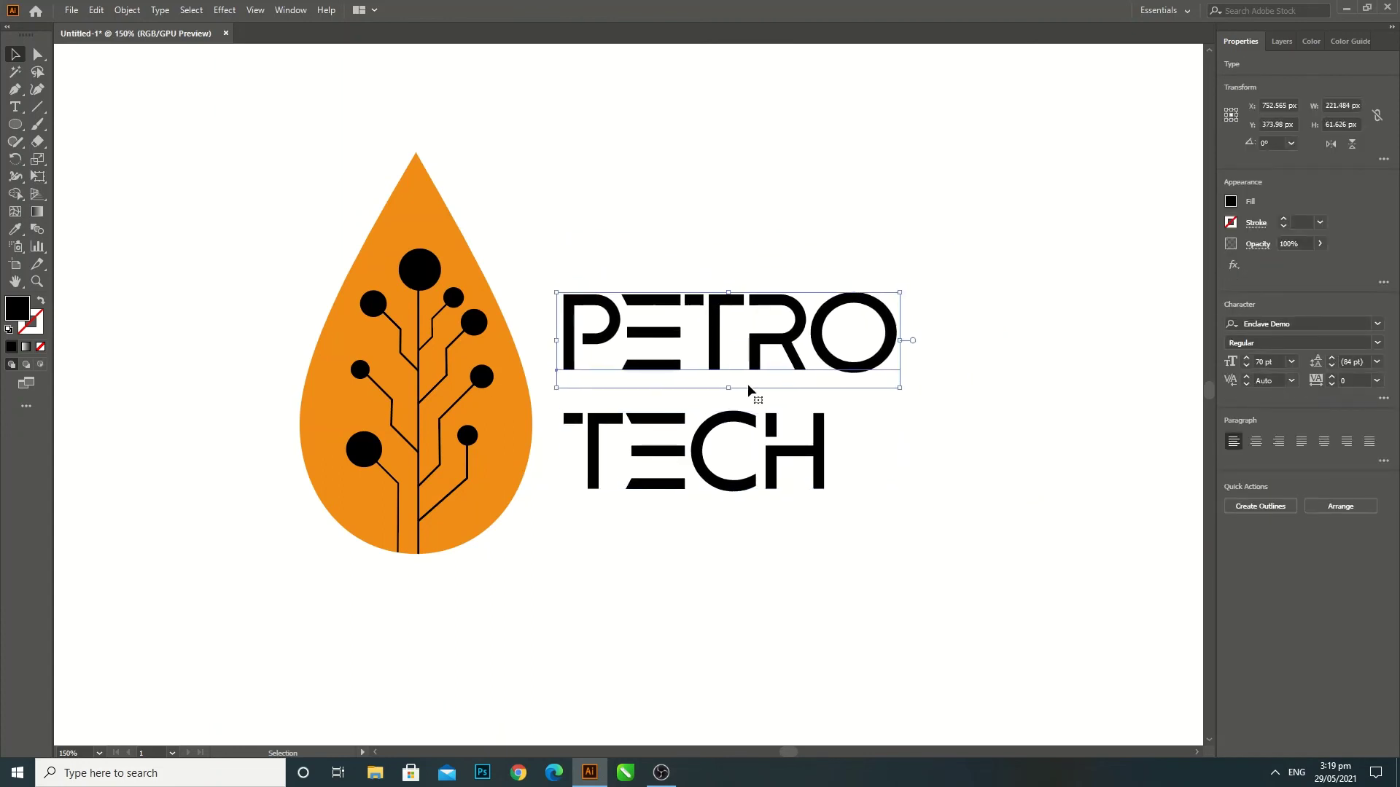
left_click(715, 459)
left_click(729, 335, "shift")
left_click(772, 524)
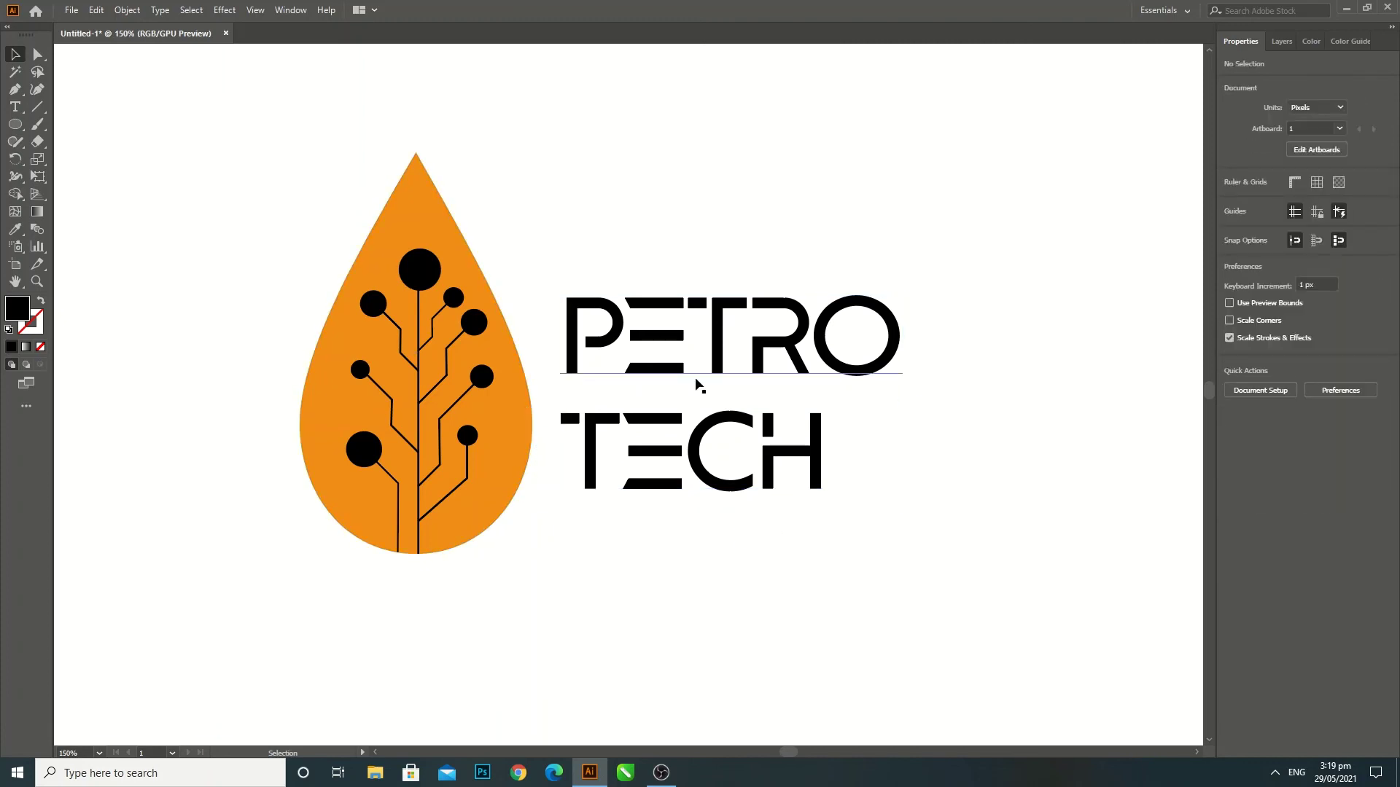
left_click(718, 326)
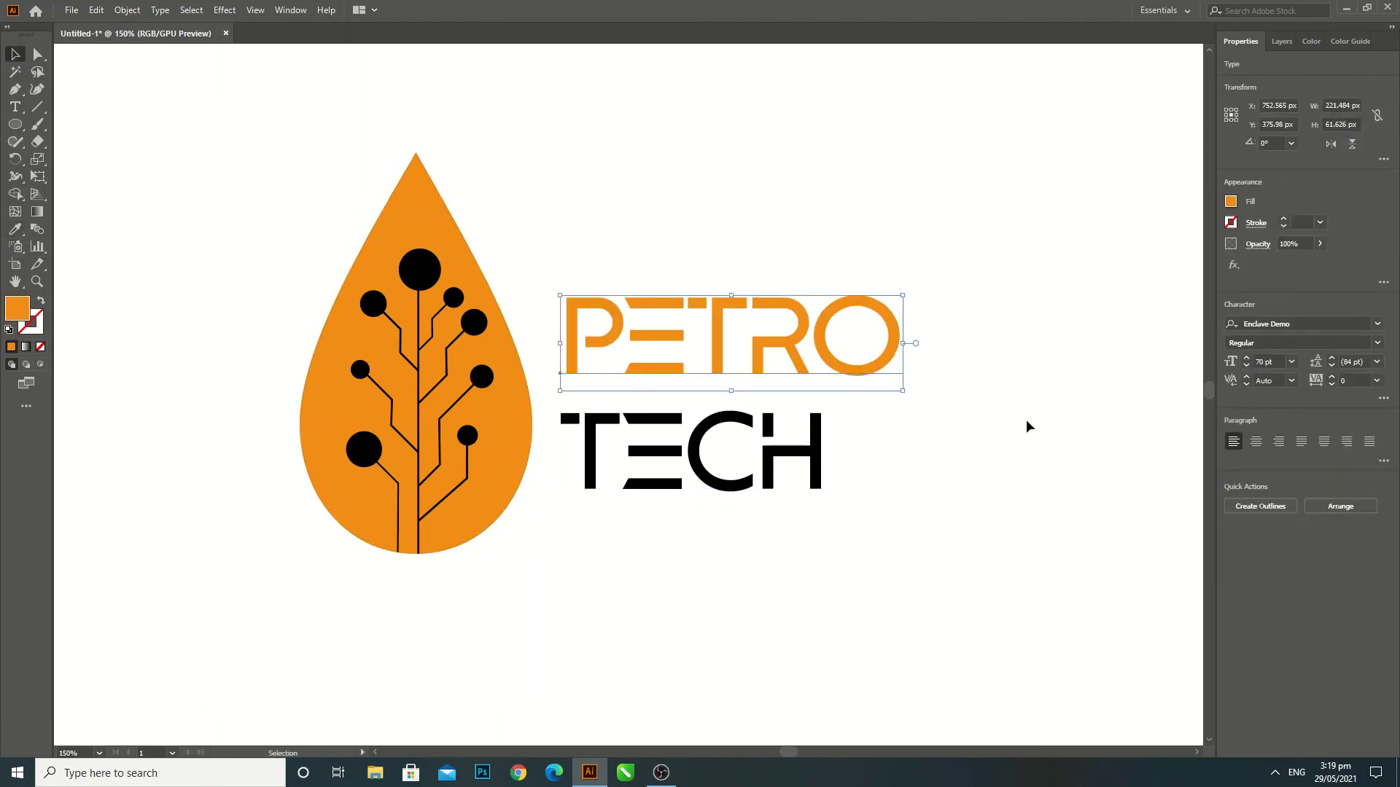
left_click(1028, 427)
- Select the whole logo and Alt-drag a copy below the original
key("ctrl+minus")
key("ctrl+minus")
key("ctrl+minus")
left_click_drag(482, 259, 822, 469)
left_click_drag(654, 354, 658, 522)
- Draw a #000000 black rectangle over the logo copy and send it to the back
key("ctrl+shift+a")
key("m")
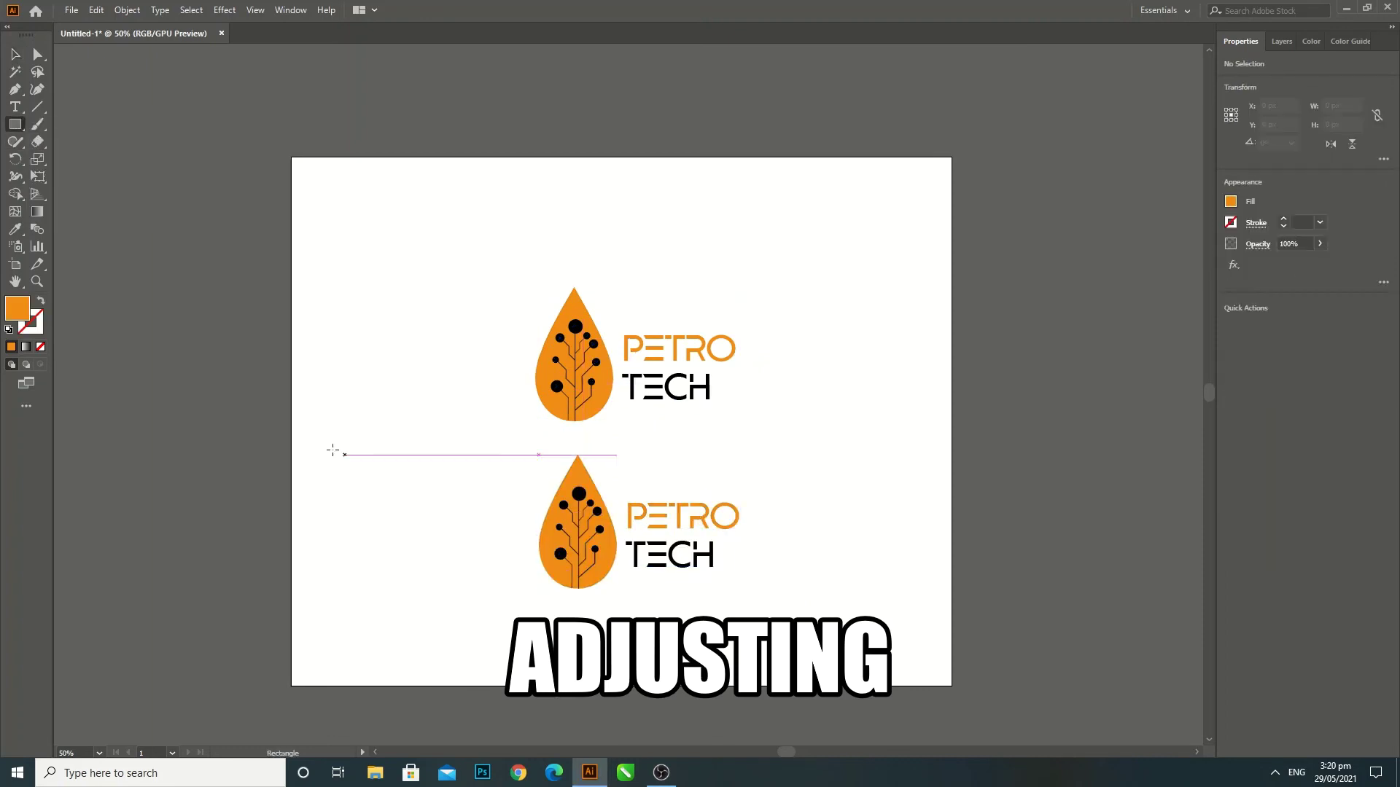
left_click_drag(324, 433, 924, 647)
double_click(16, 308)
type("000000")
key("Return")
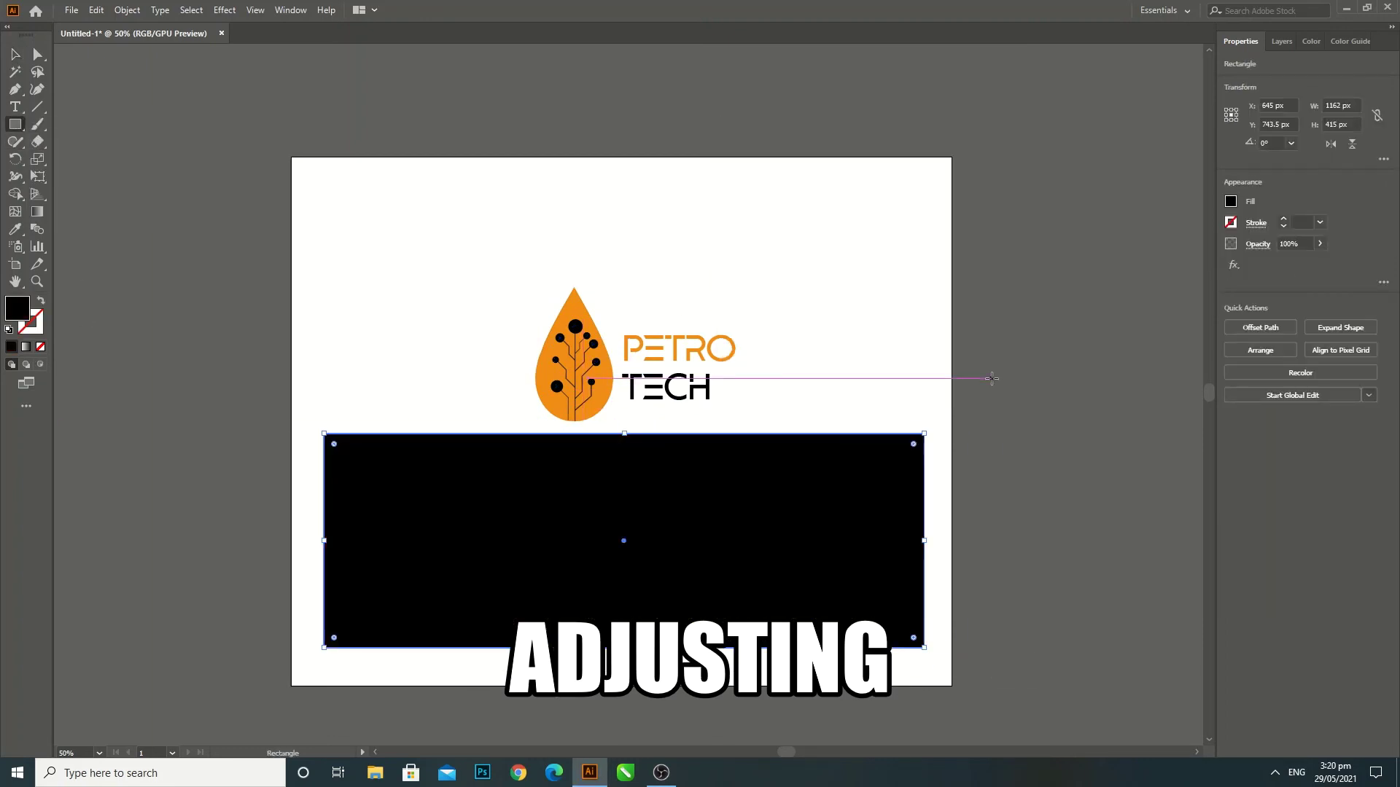
key("v")
right_click(659, 470)
left_click(864, 440)
- Fill the copied TECH text with white #ffffff
left_click(700, 560)
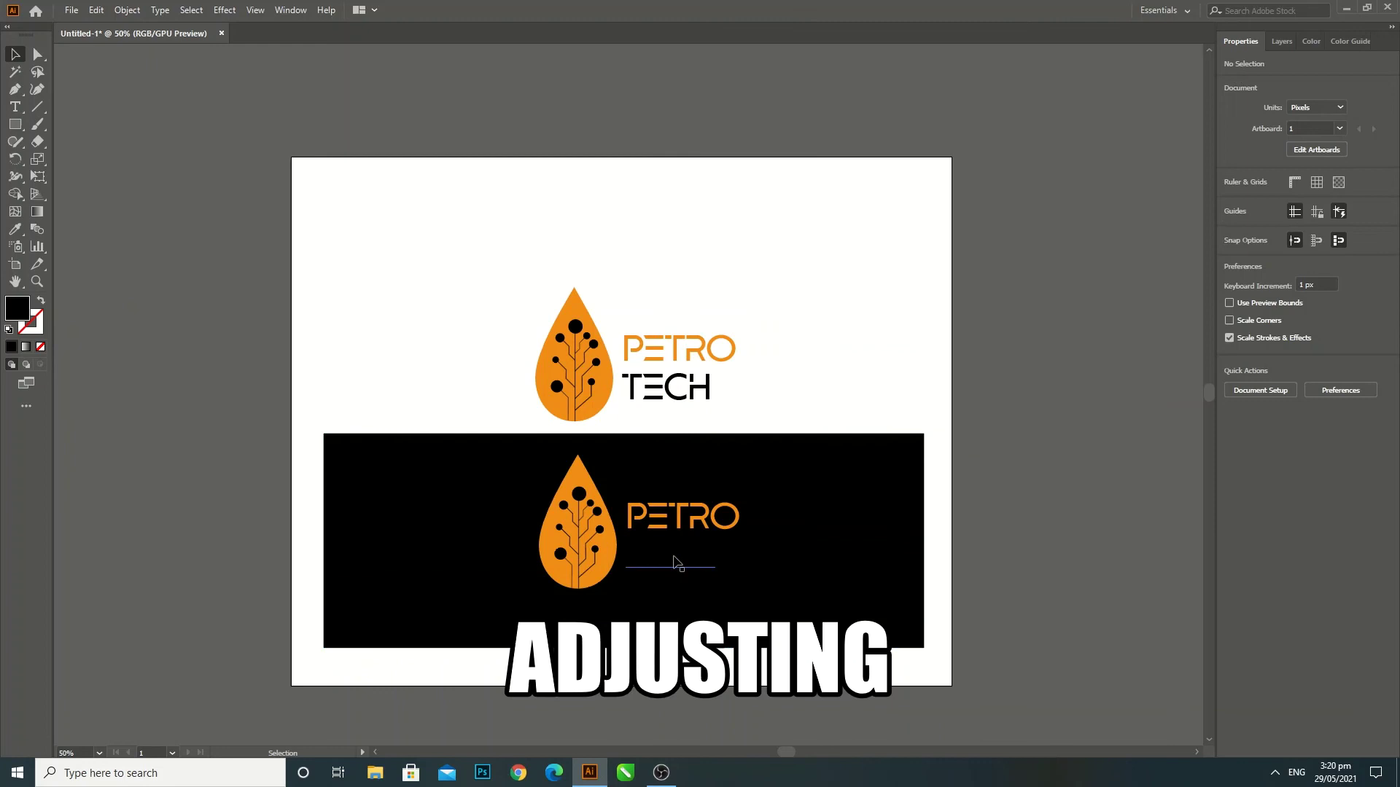
double_click(21, 312)
type("ffffff")
key("Return")
key("ctrl+shift+a")
key("ctrl+equal")
key("ctrl+equal")
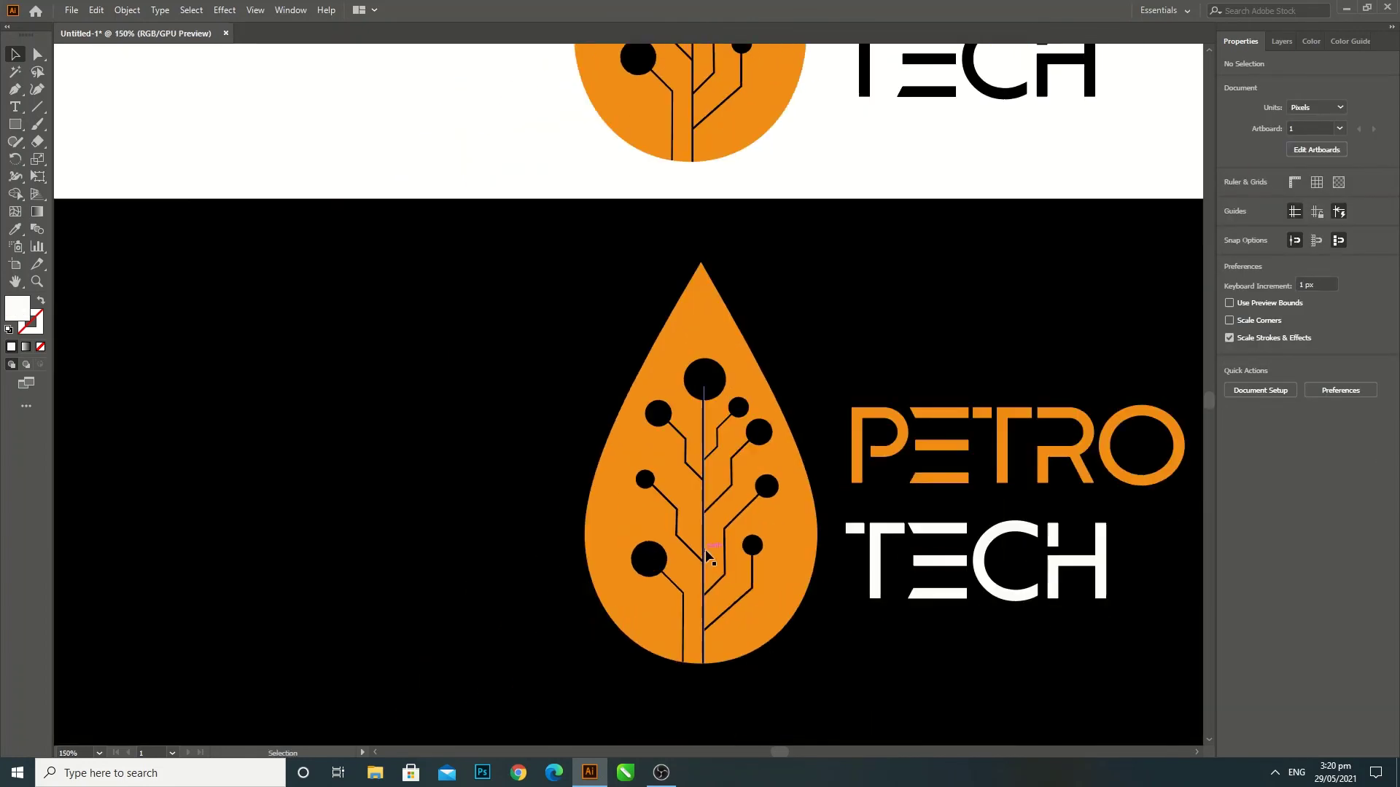
- Make the copy's three circuit branch strokes white
left_click(707, 557)
left_click(744, 450, "shift")
left_click(678, 584, "shift")
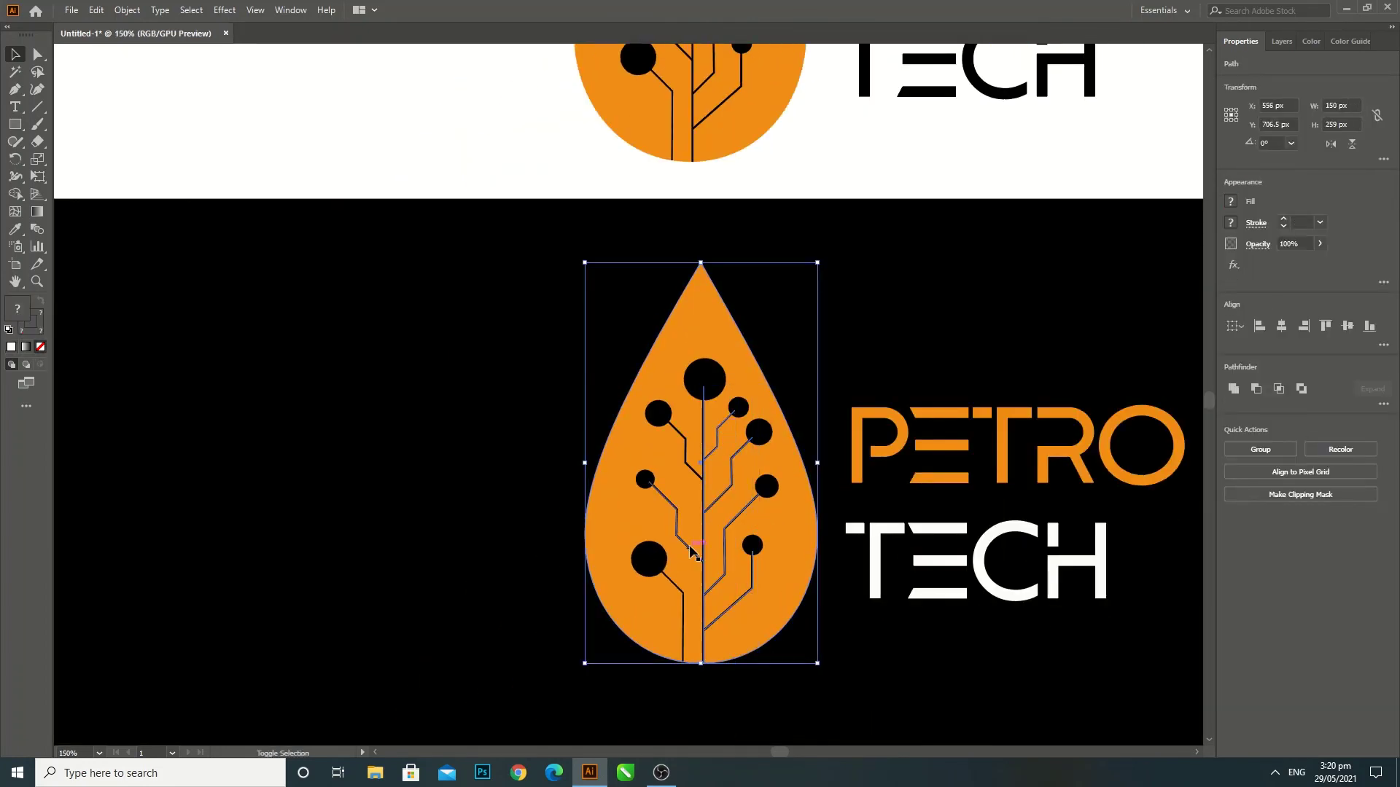
double_click(29, 322)
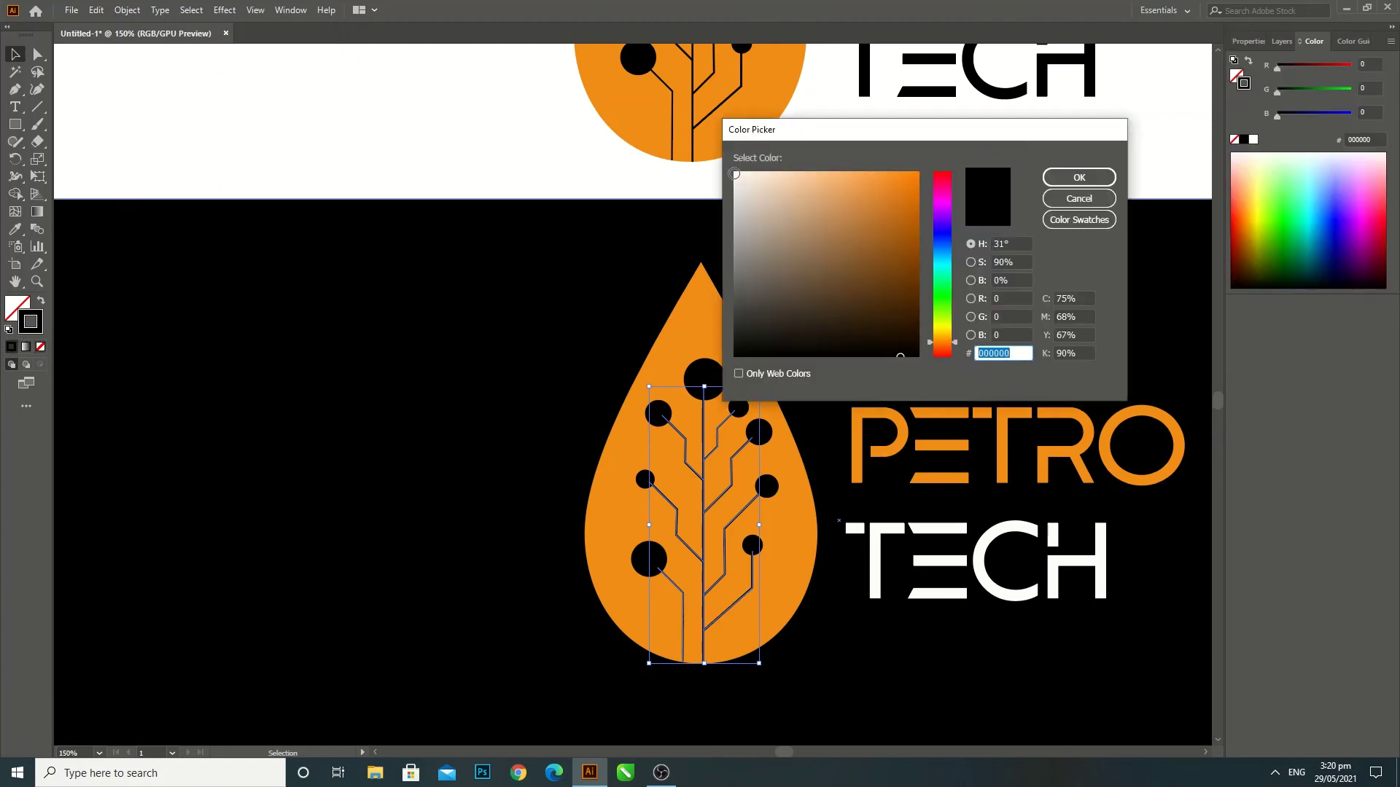
left_click(1075, 178)
- Make the copy's circuit dots white and view the finished dark-background logo
left_click(759, 432)
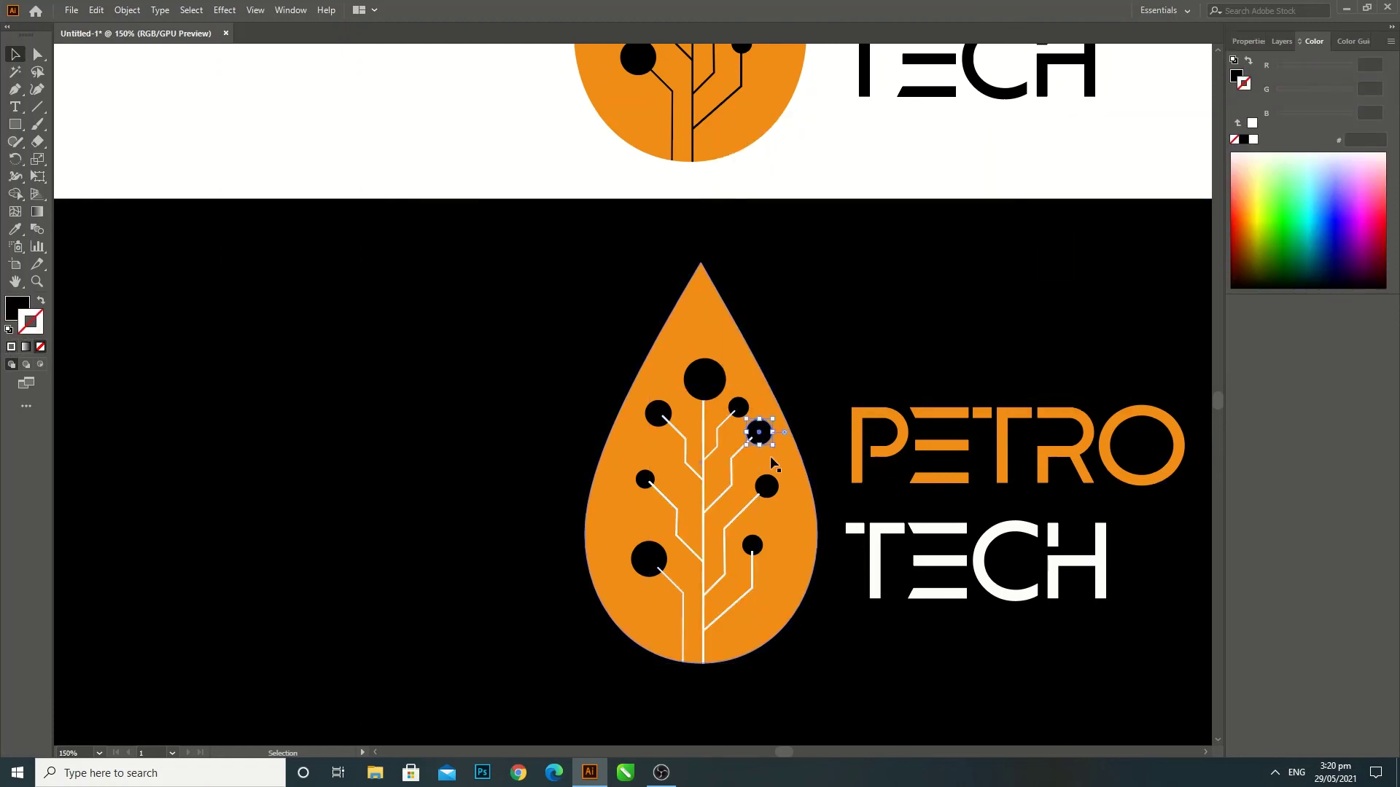
left_click(767, 486, "shift")
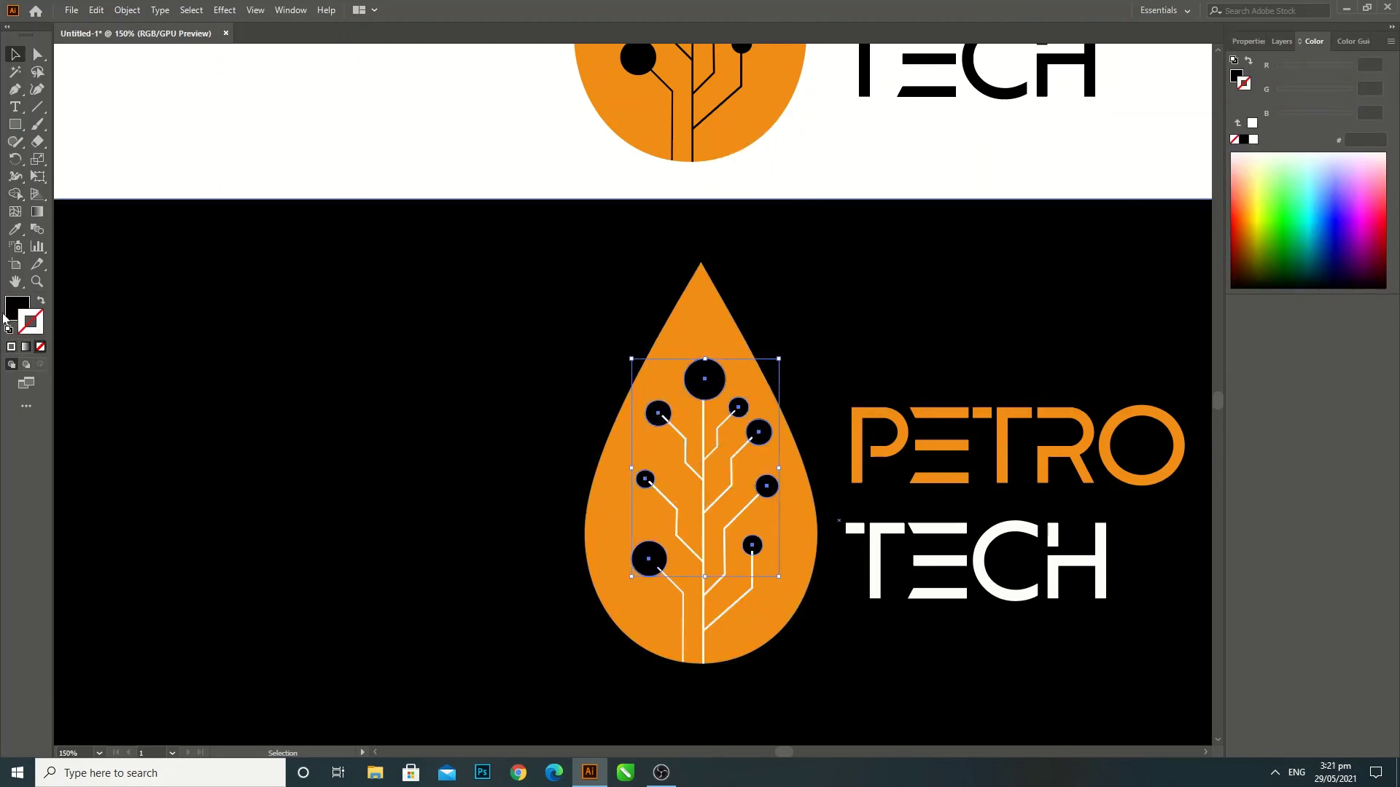
double_click(16, 306)
left_click(735, 173)
left_click(1079, 177)
key("ctrl+shift+a")
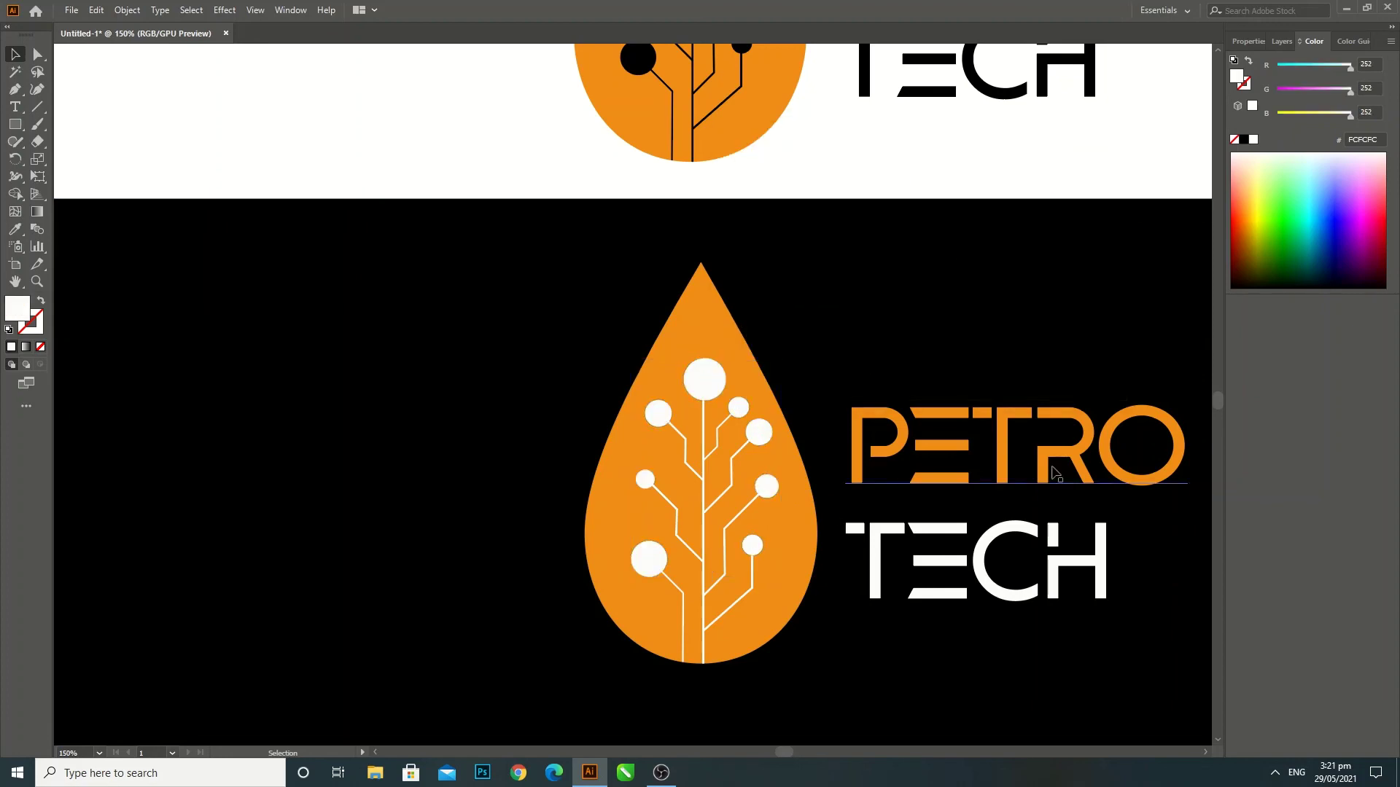
key("ctrl+minus")
left_click_drag(1082, 199, 1012, 306)
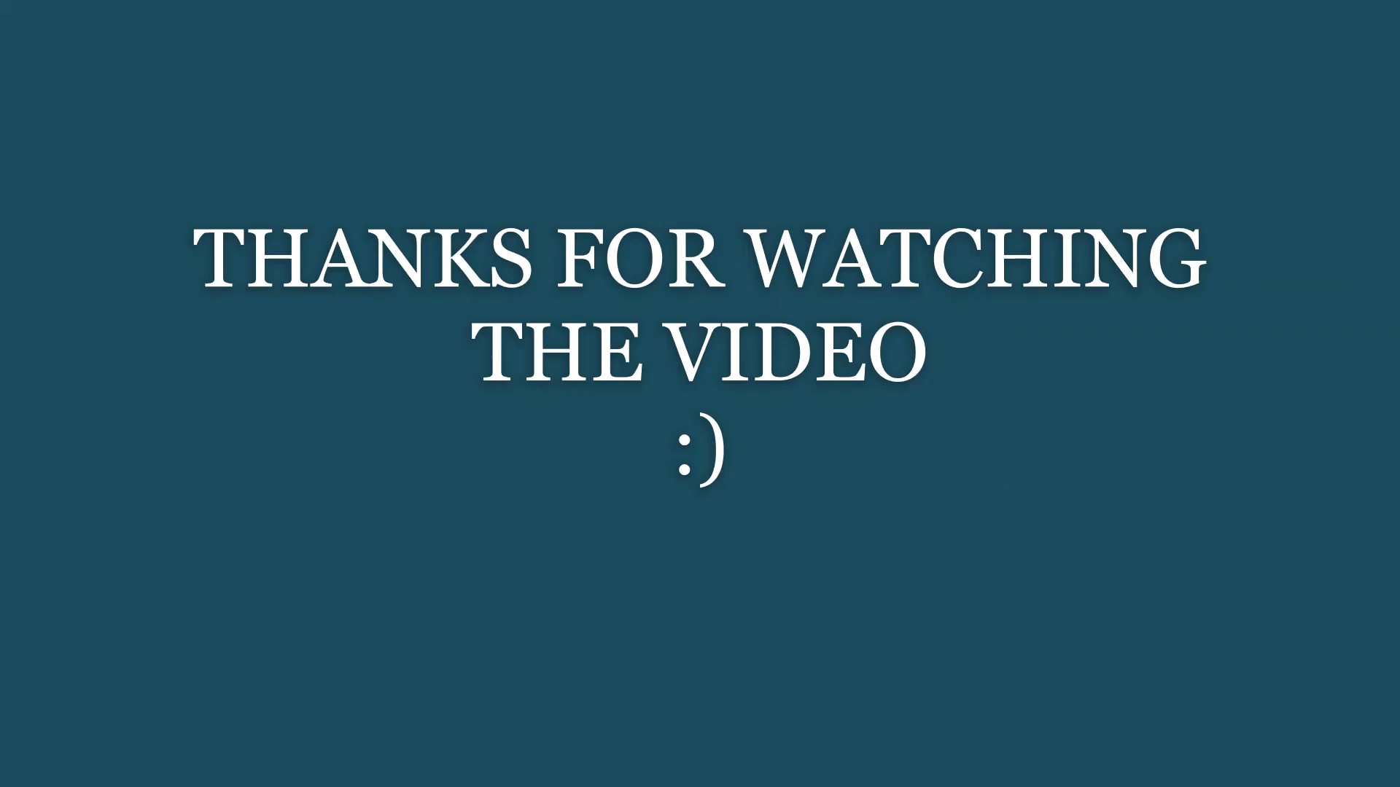